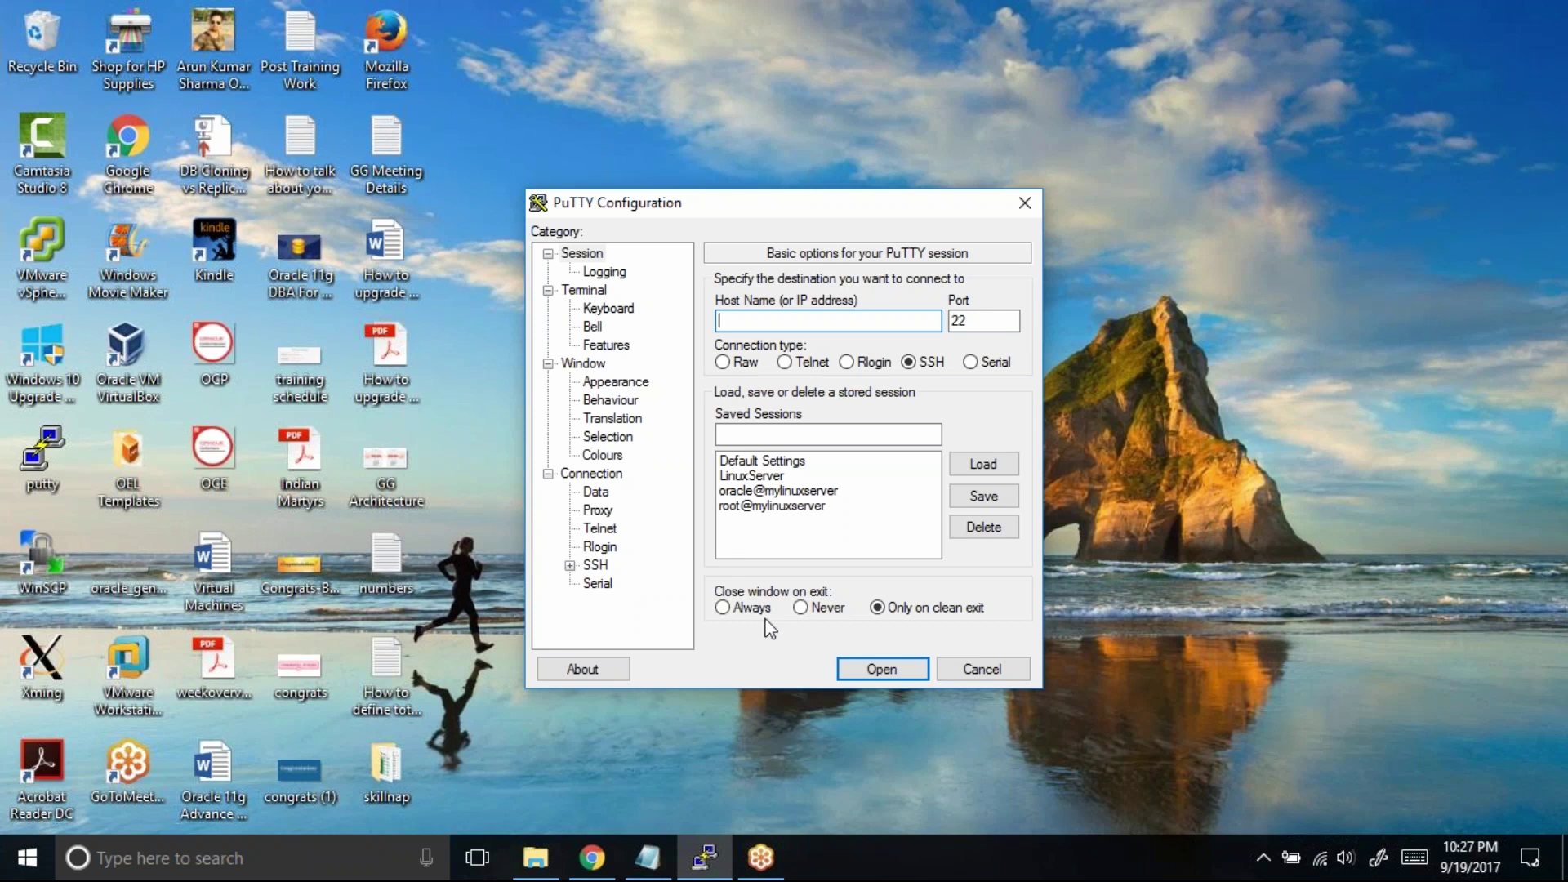
Remove the LinuxServer and oracle@mylinuxserver entries from PuTTY's saved sessions list.
click(777, 476)
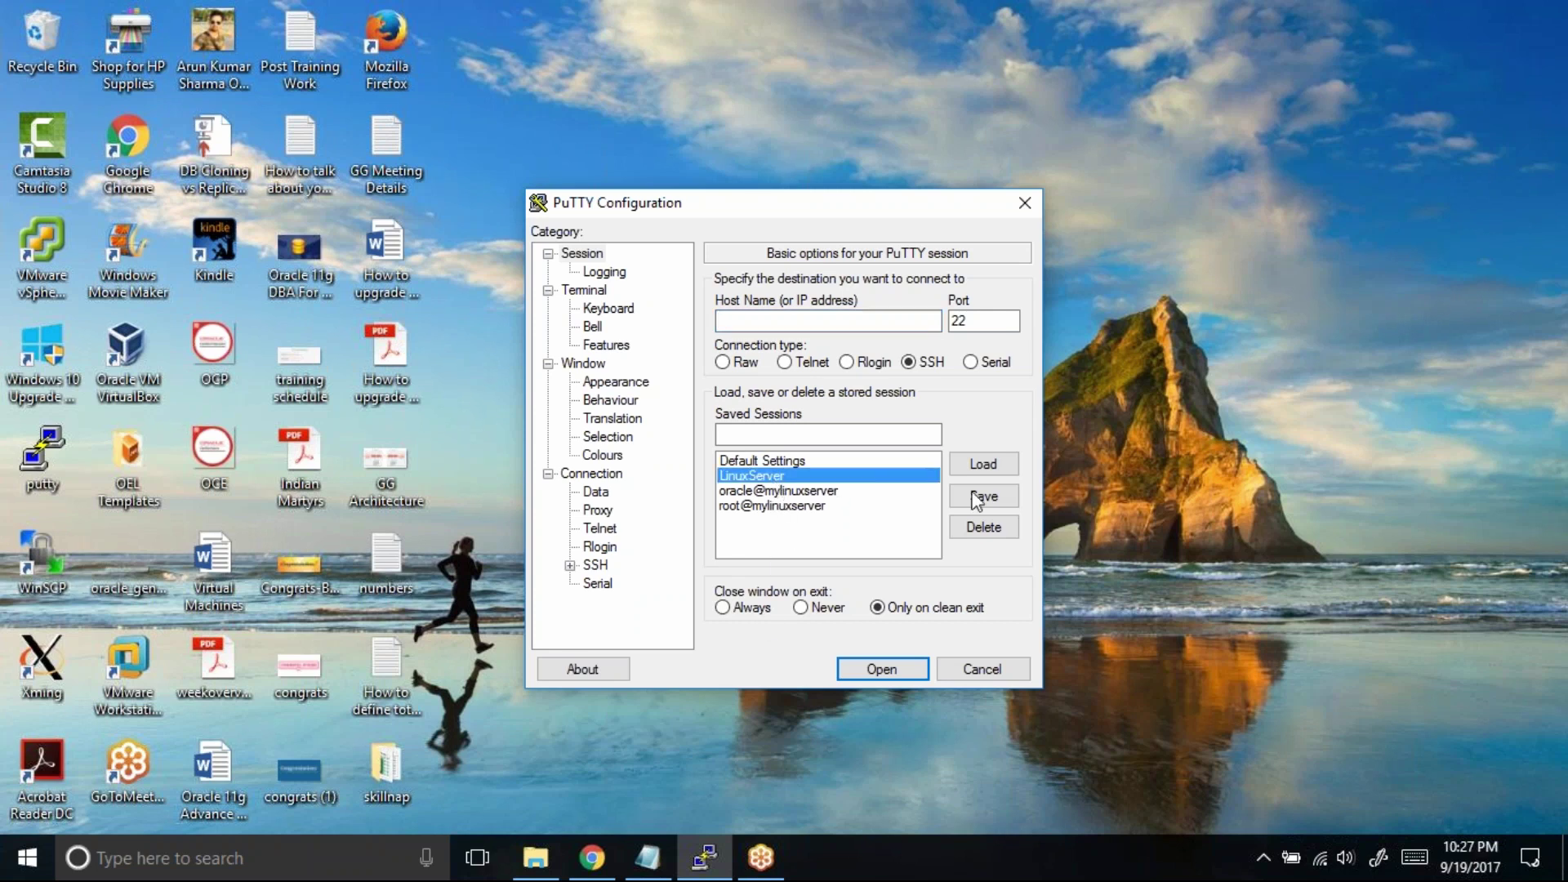
click(1007, 529)
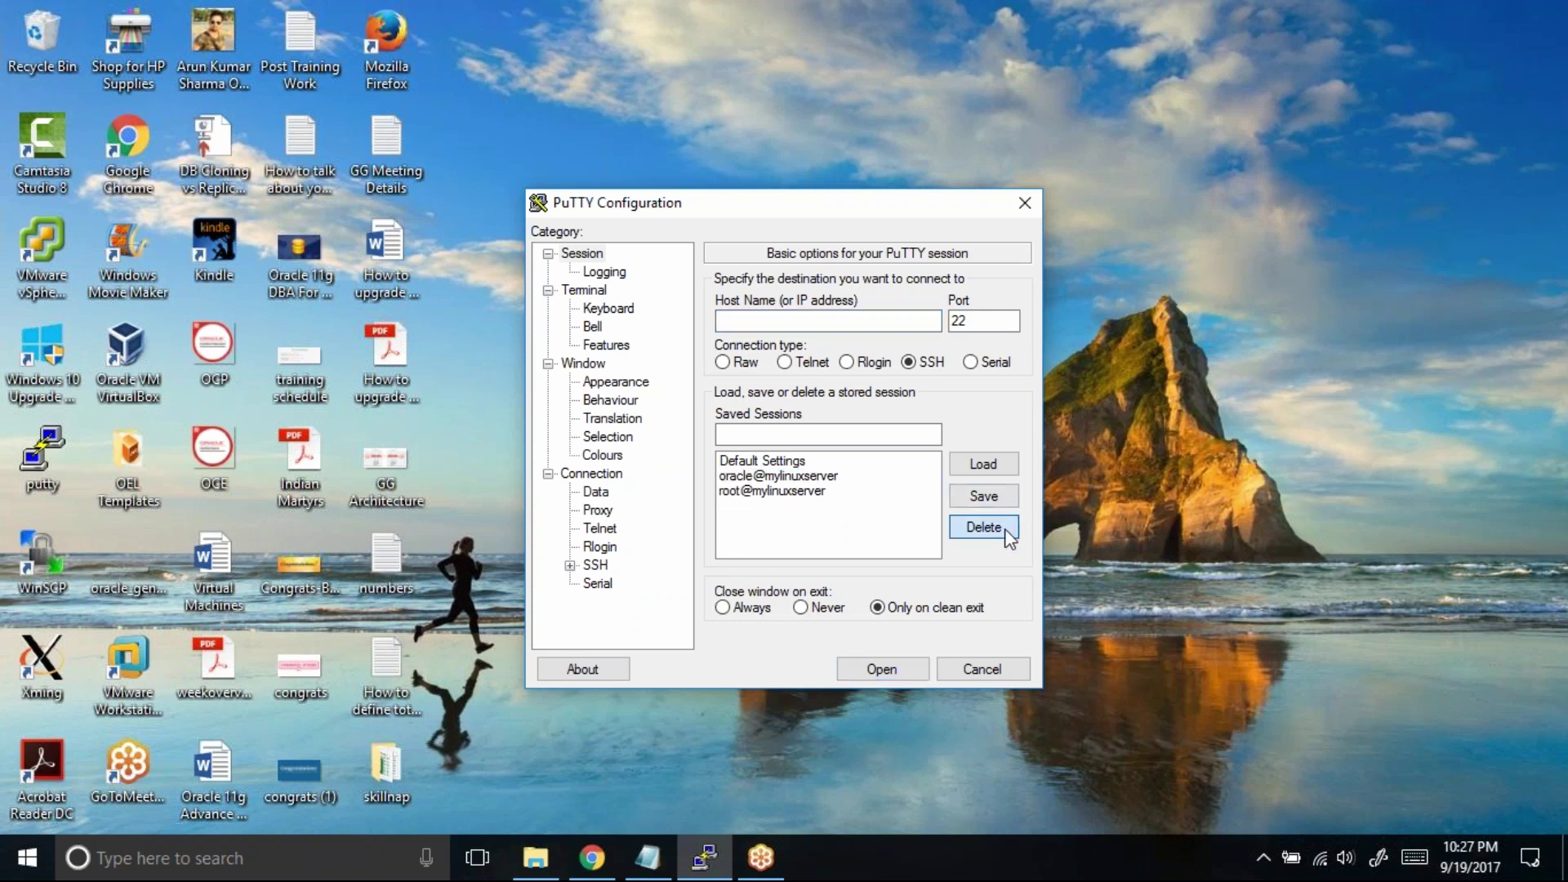
click(835, 477)
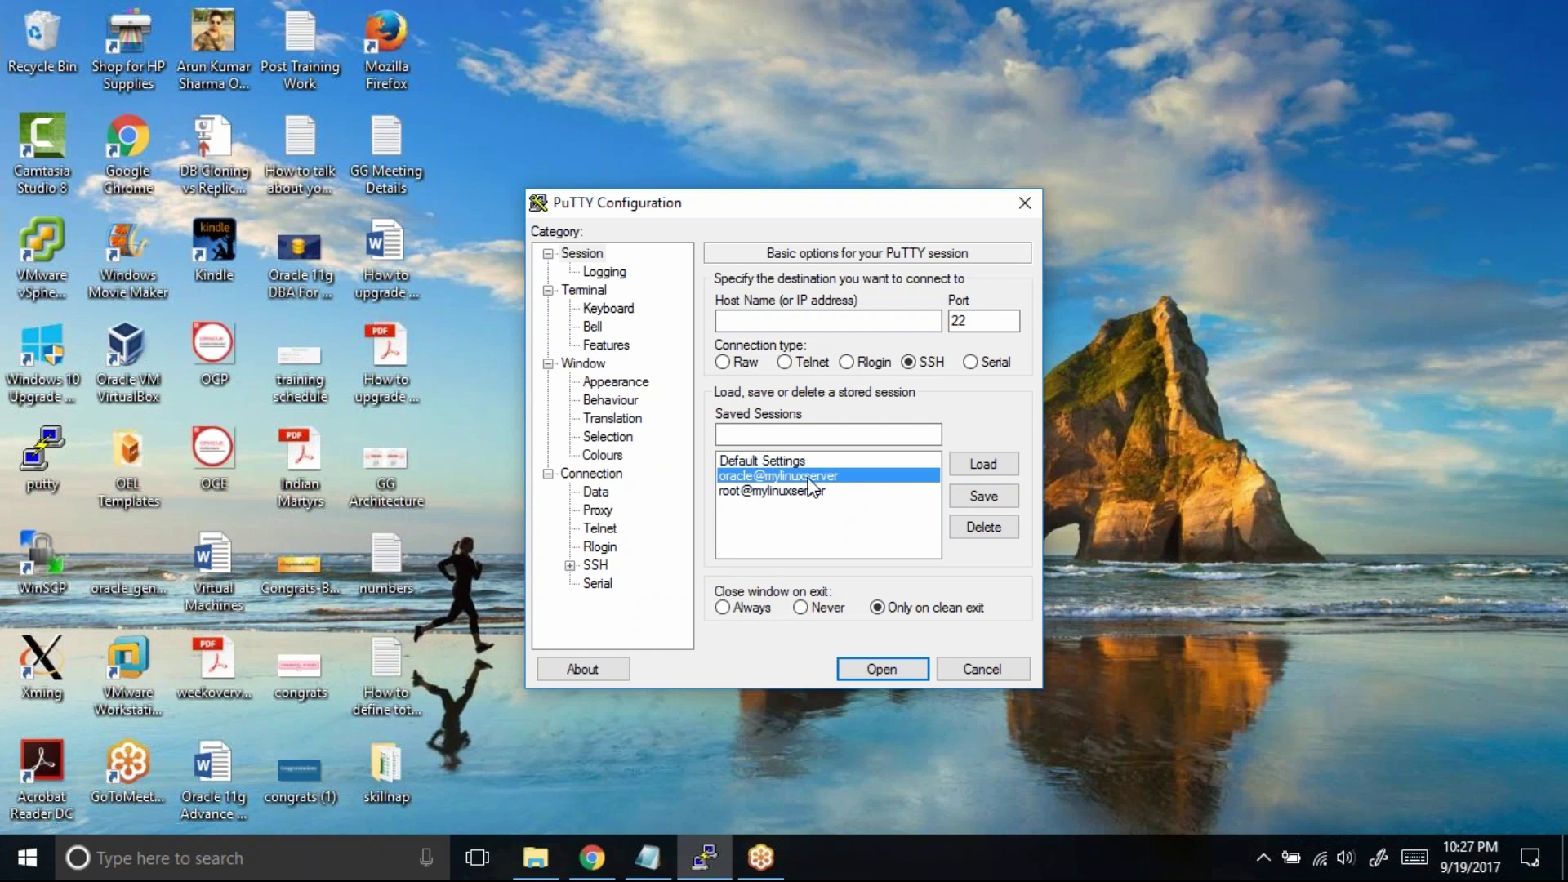
click(1003, 531)
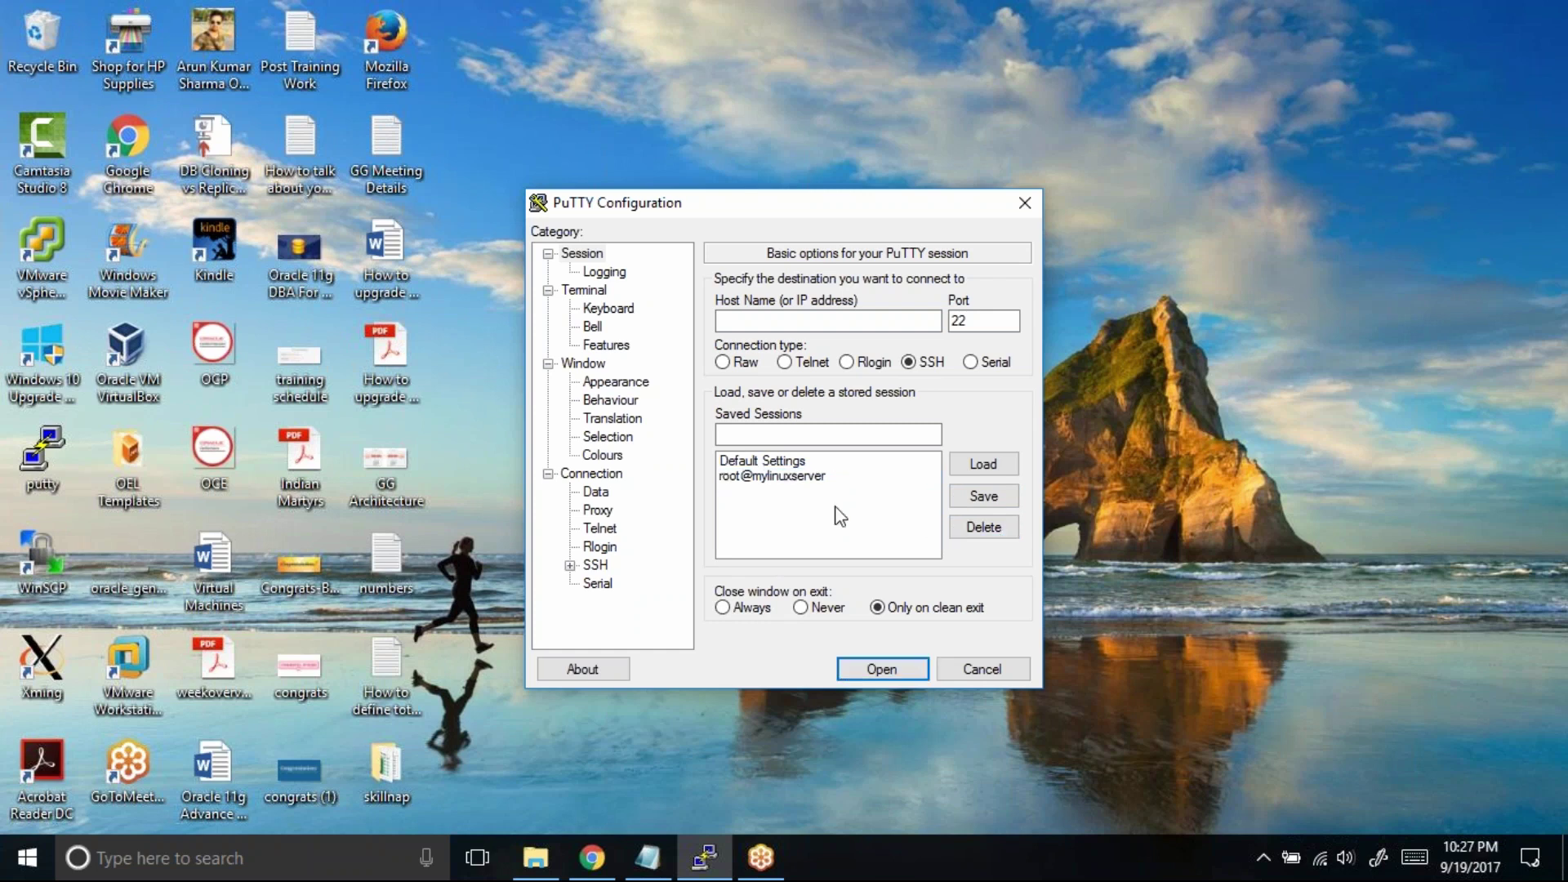
Open the root@mylinuxserver session in a maximized window and log in as root.
click(768, 480)
double_click(768, 477)
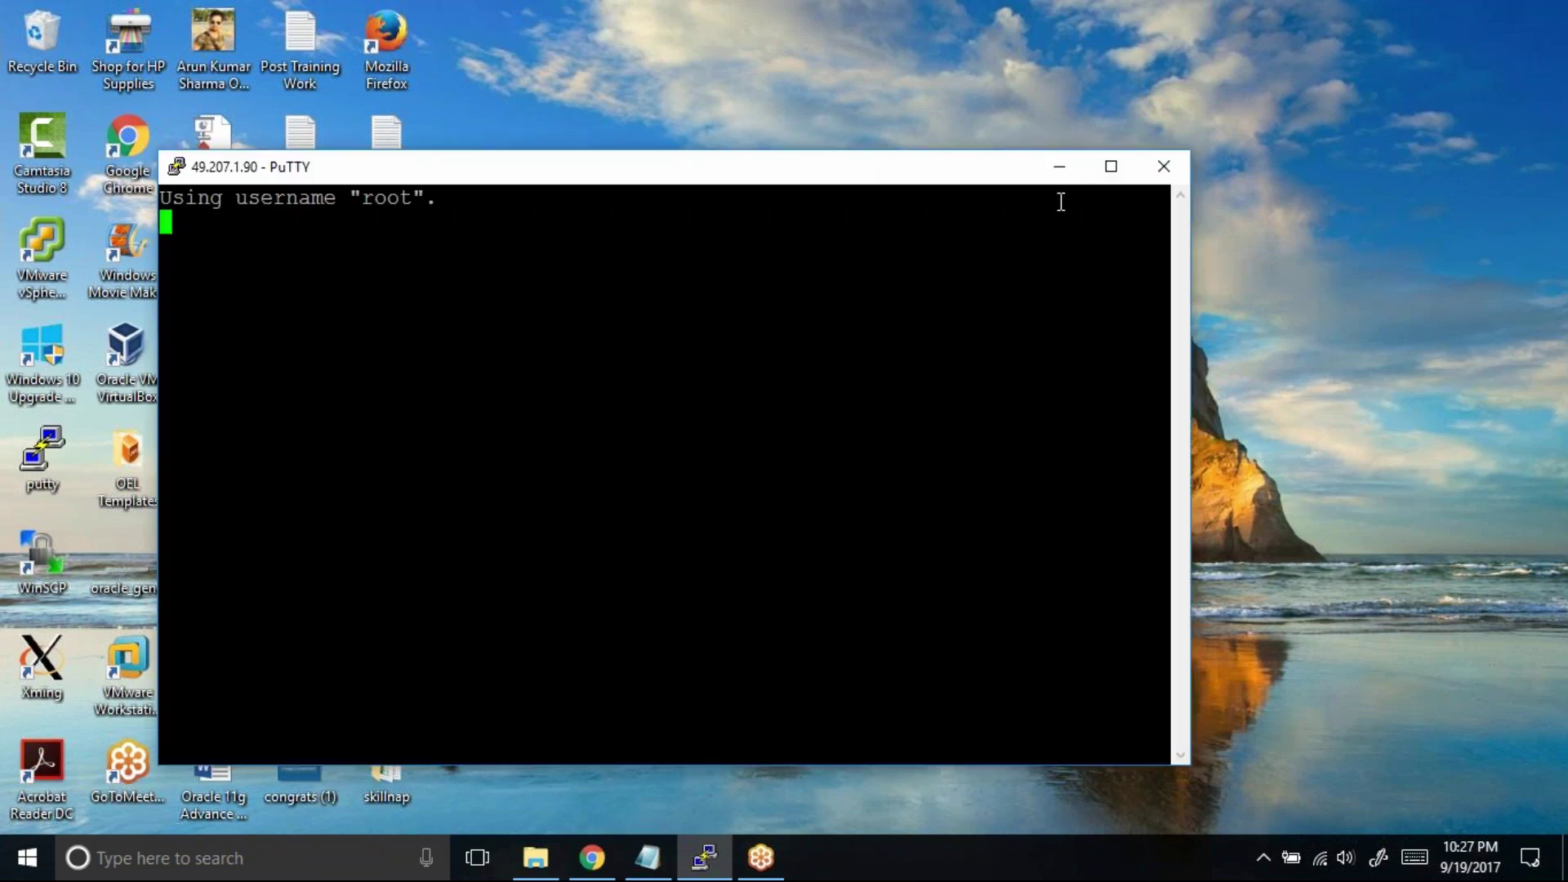
click(1105, 164)
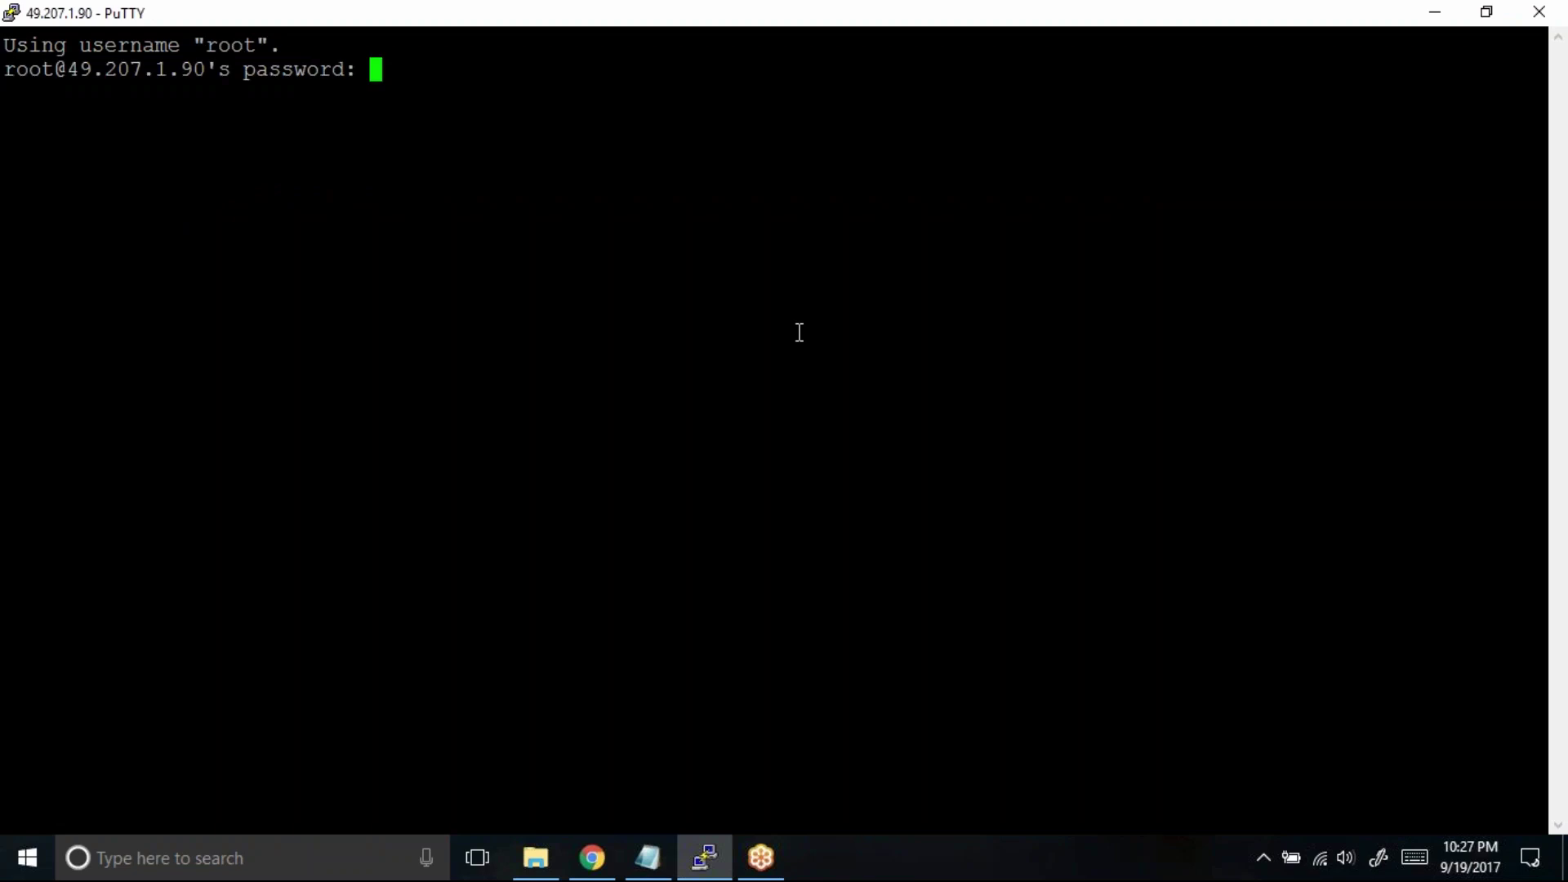
key(Return)
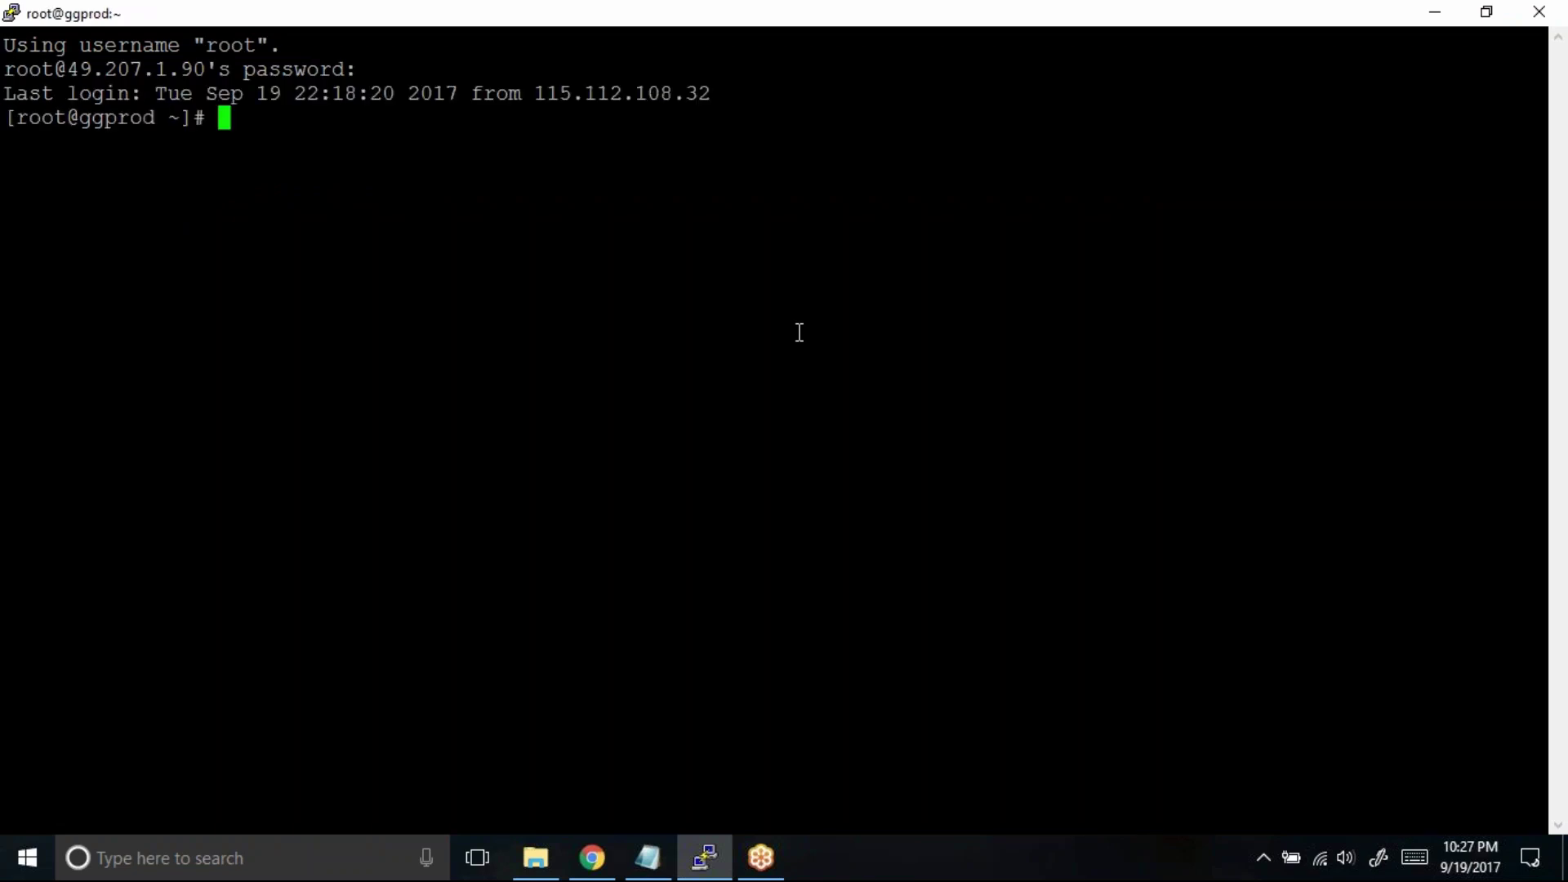
key(Return)
key(Return)
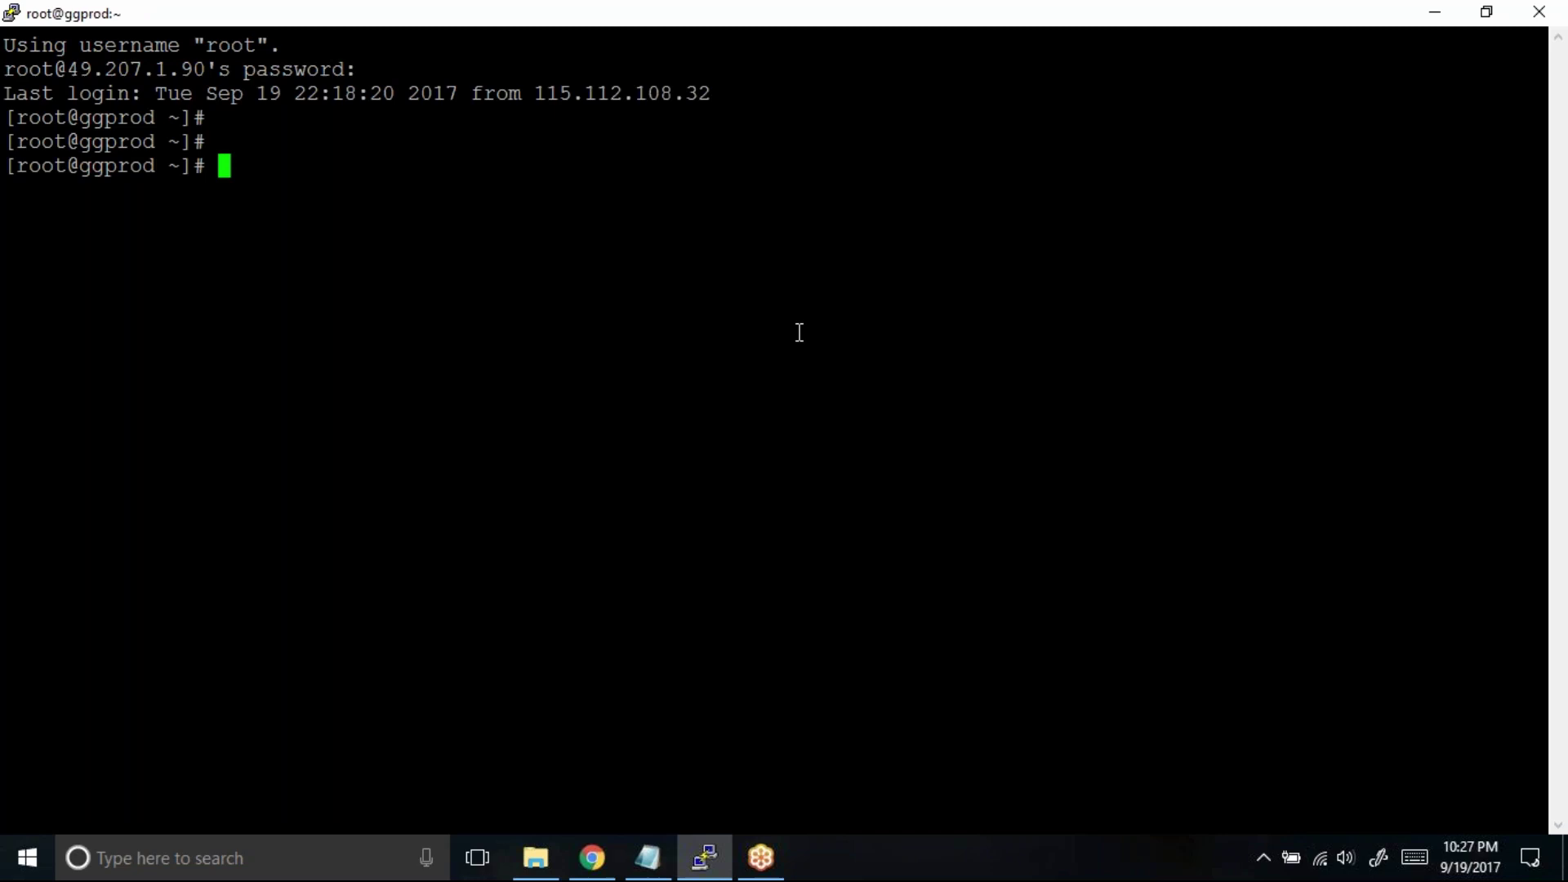
Run firefox in the root shell, which fails with a GDK_BACKEND display error.
text(fi)
text(refox)
key(Return)
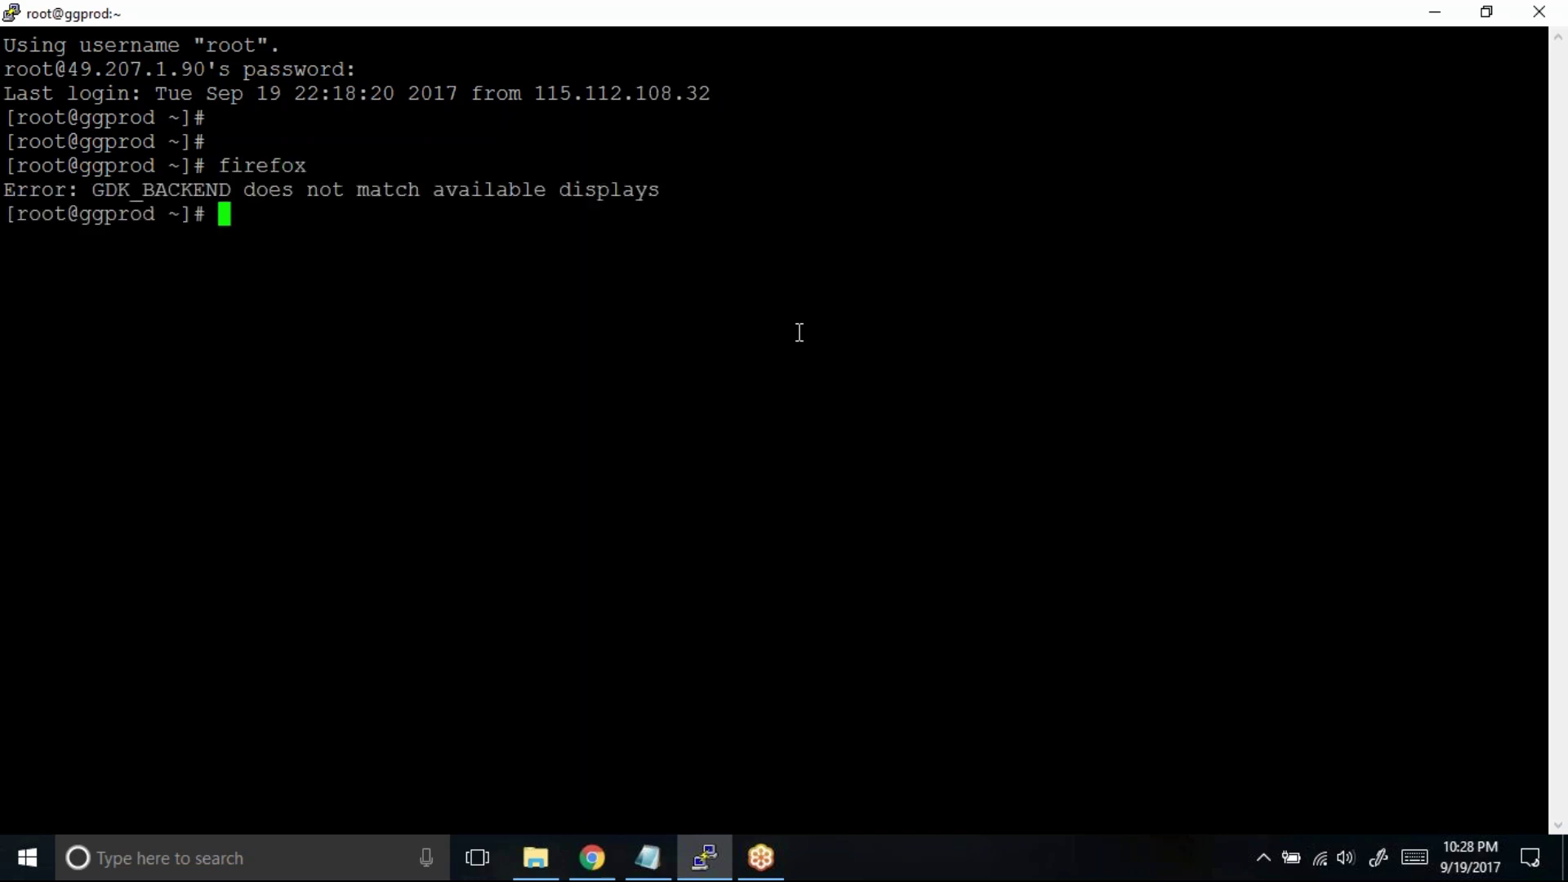
key(Return)
key(Return)
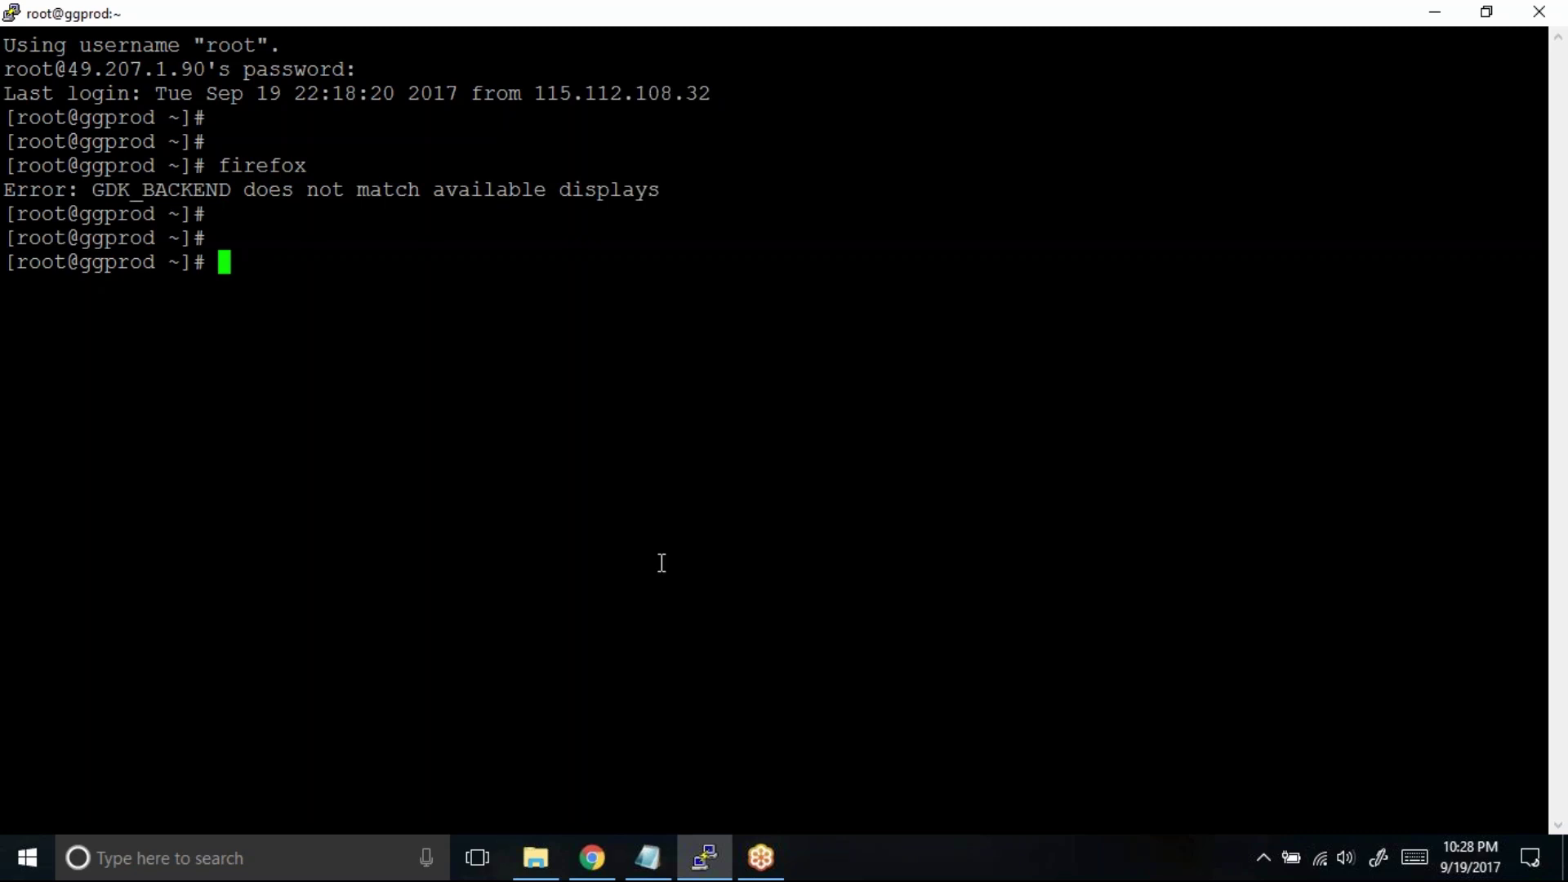
Google 'xming download' in a new Chrome tab and open Softonic's 'Xming - Download' result.
click(592, 857)
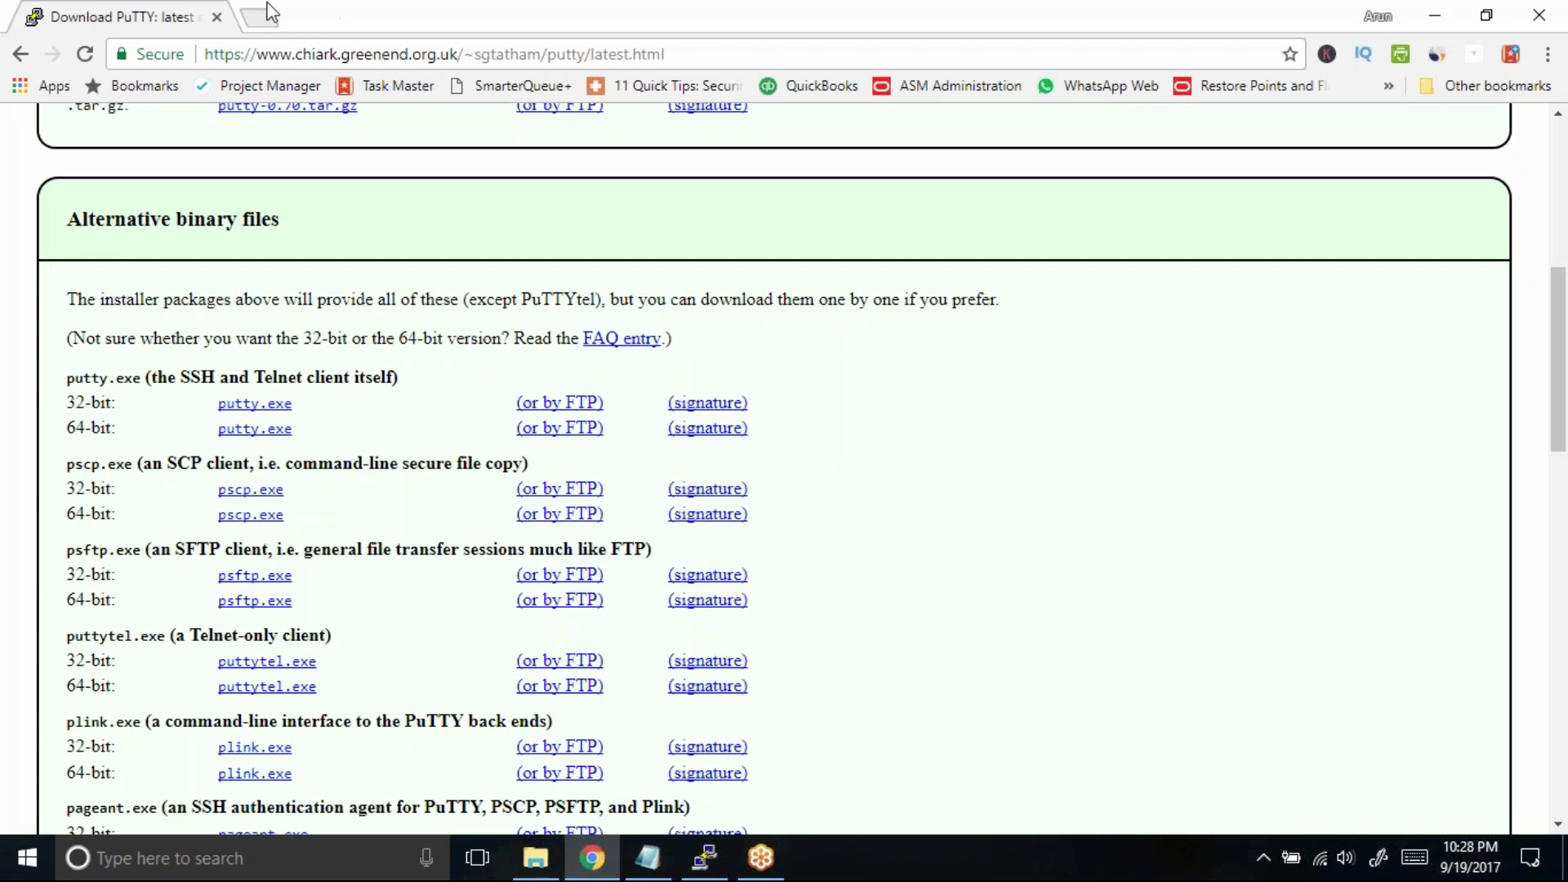
click(260, 16)
text(xmin)
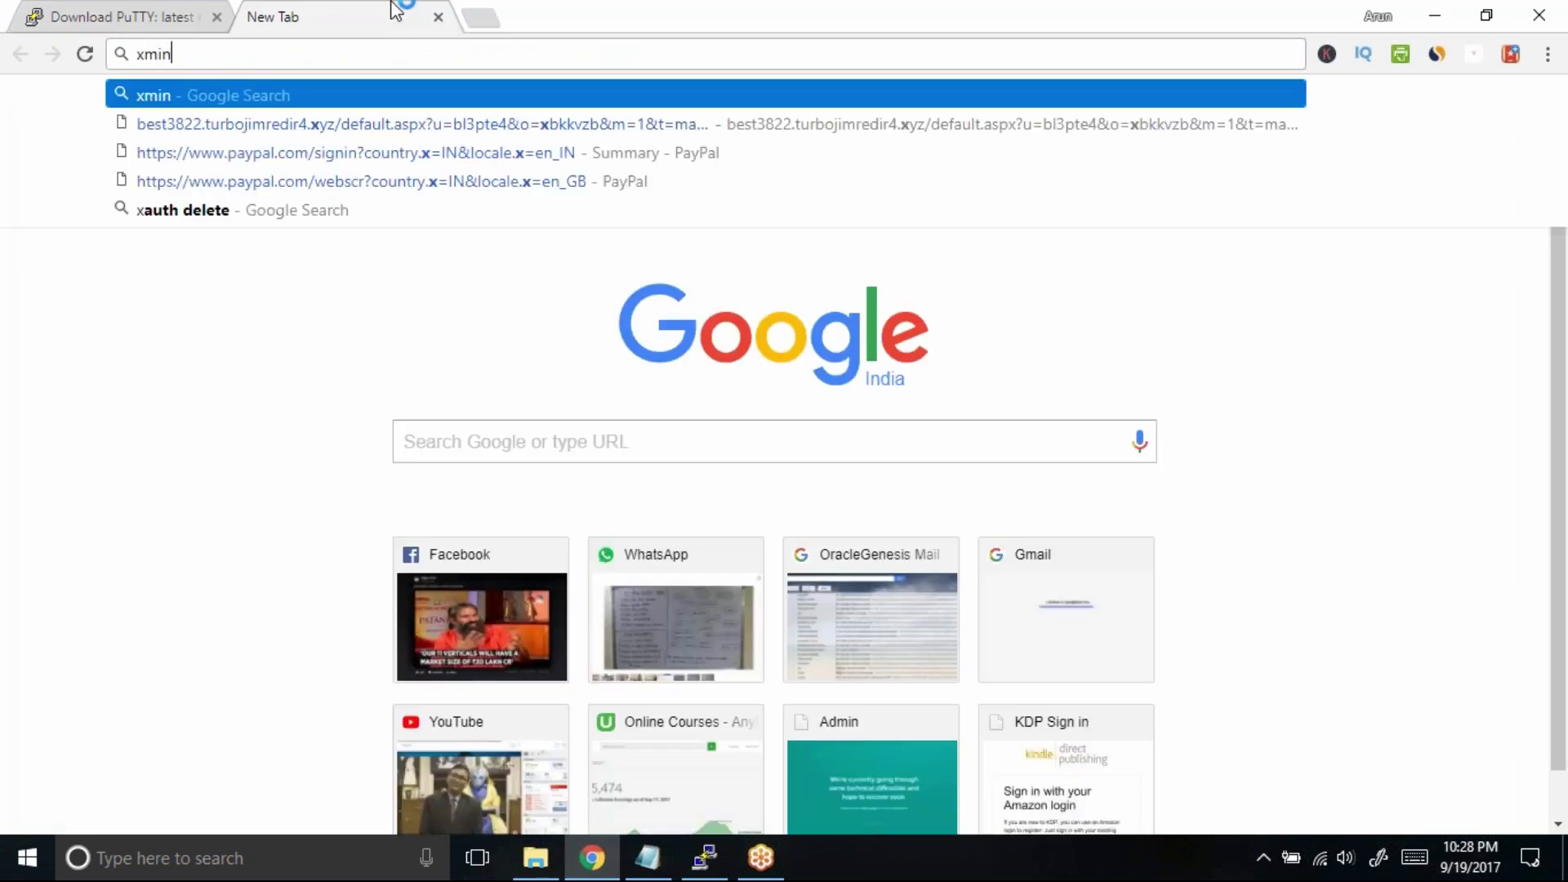
text(g do)
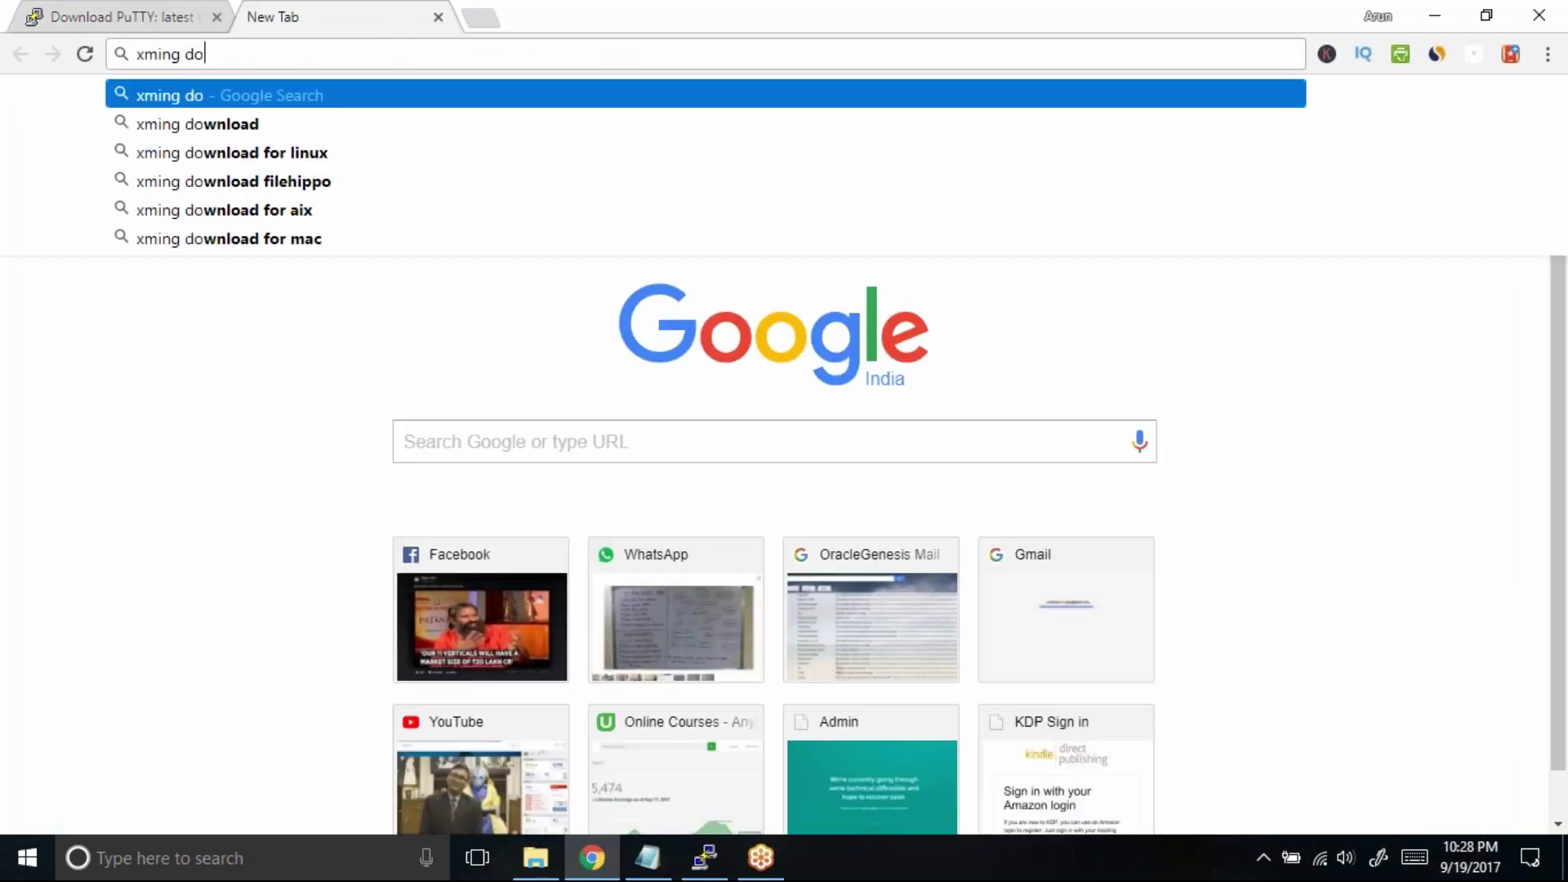
key(Down)
key(Return)
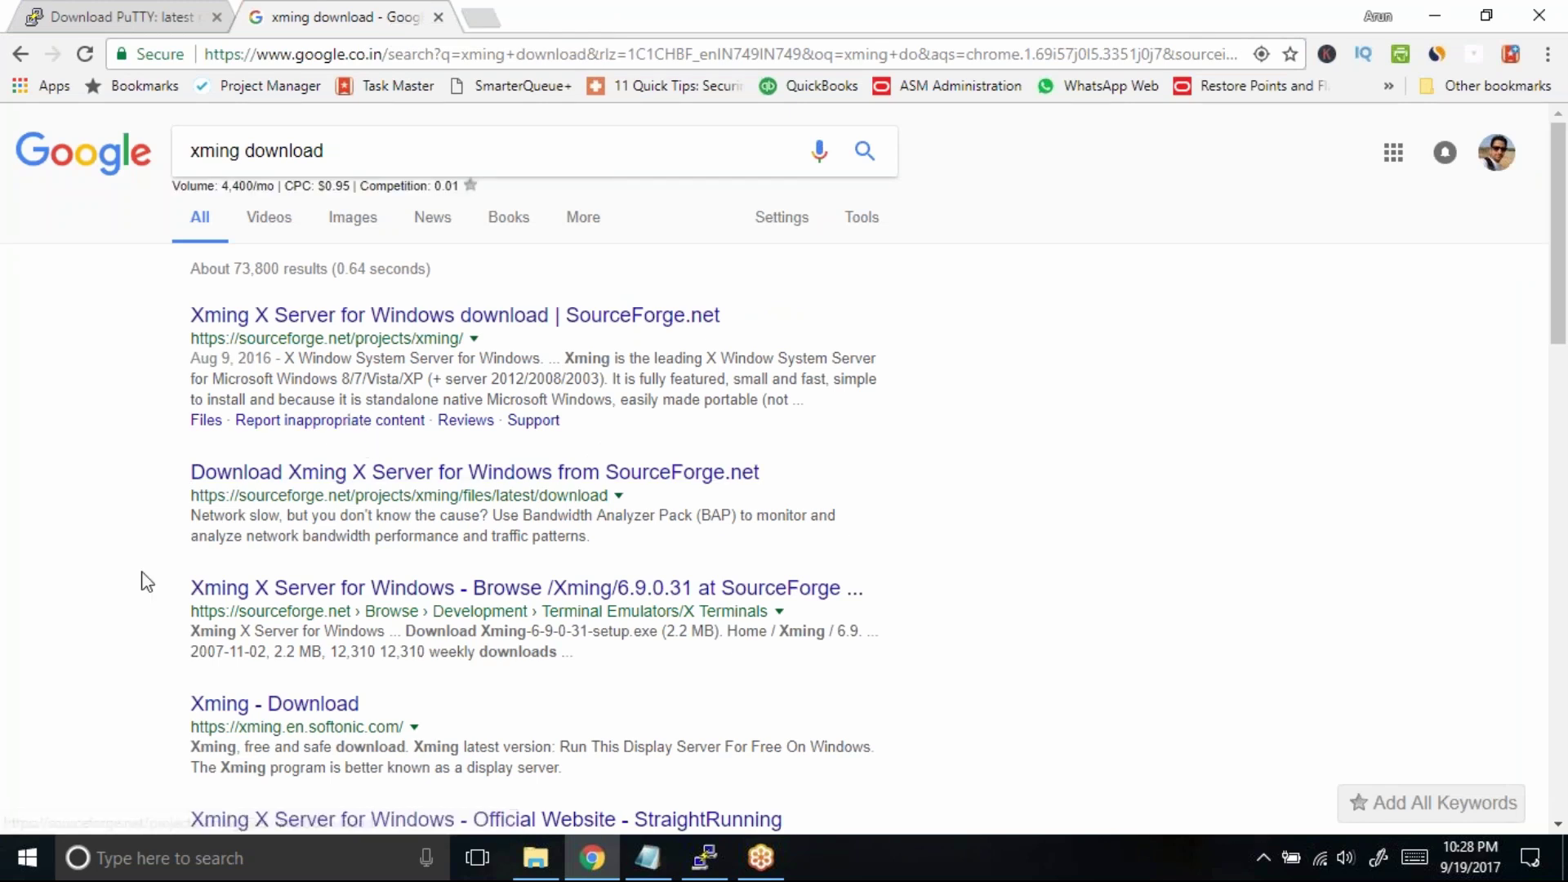
scroll(137, 586, down, 1)
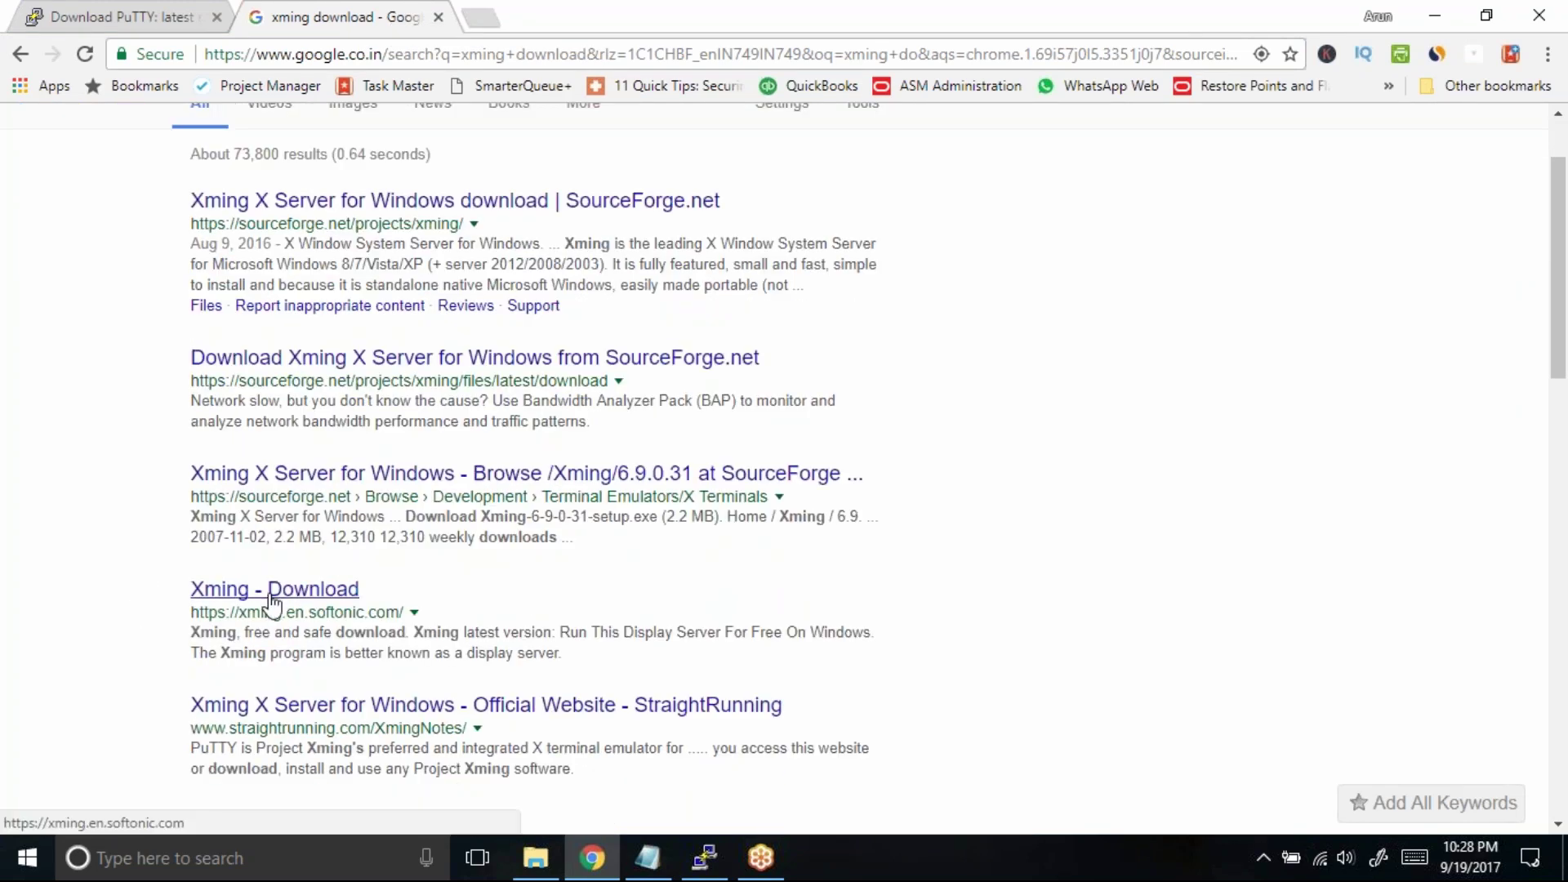
click(311, 602)
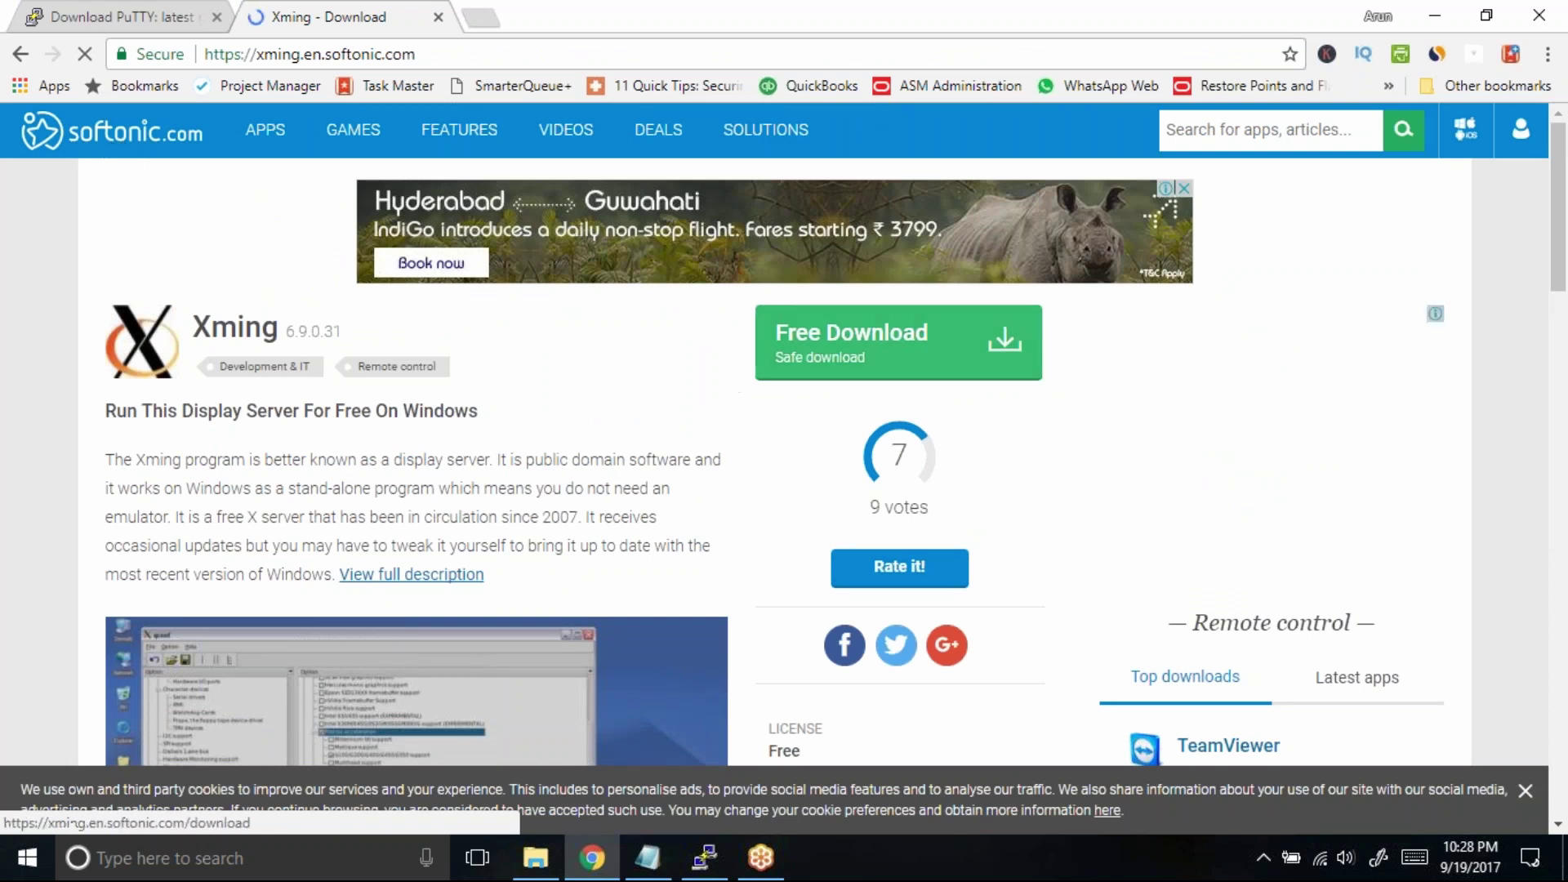
Start Softonic's free Xming download via the alternative external server.
click(841, 347)
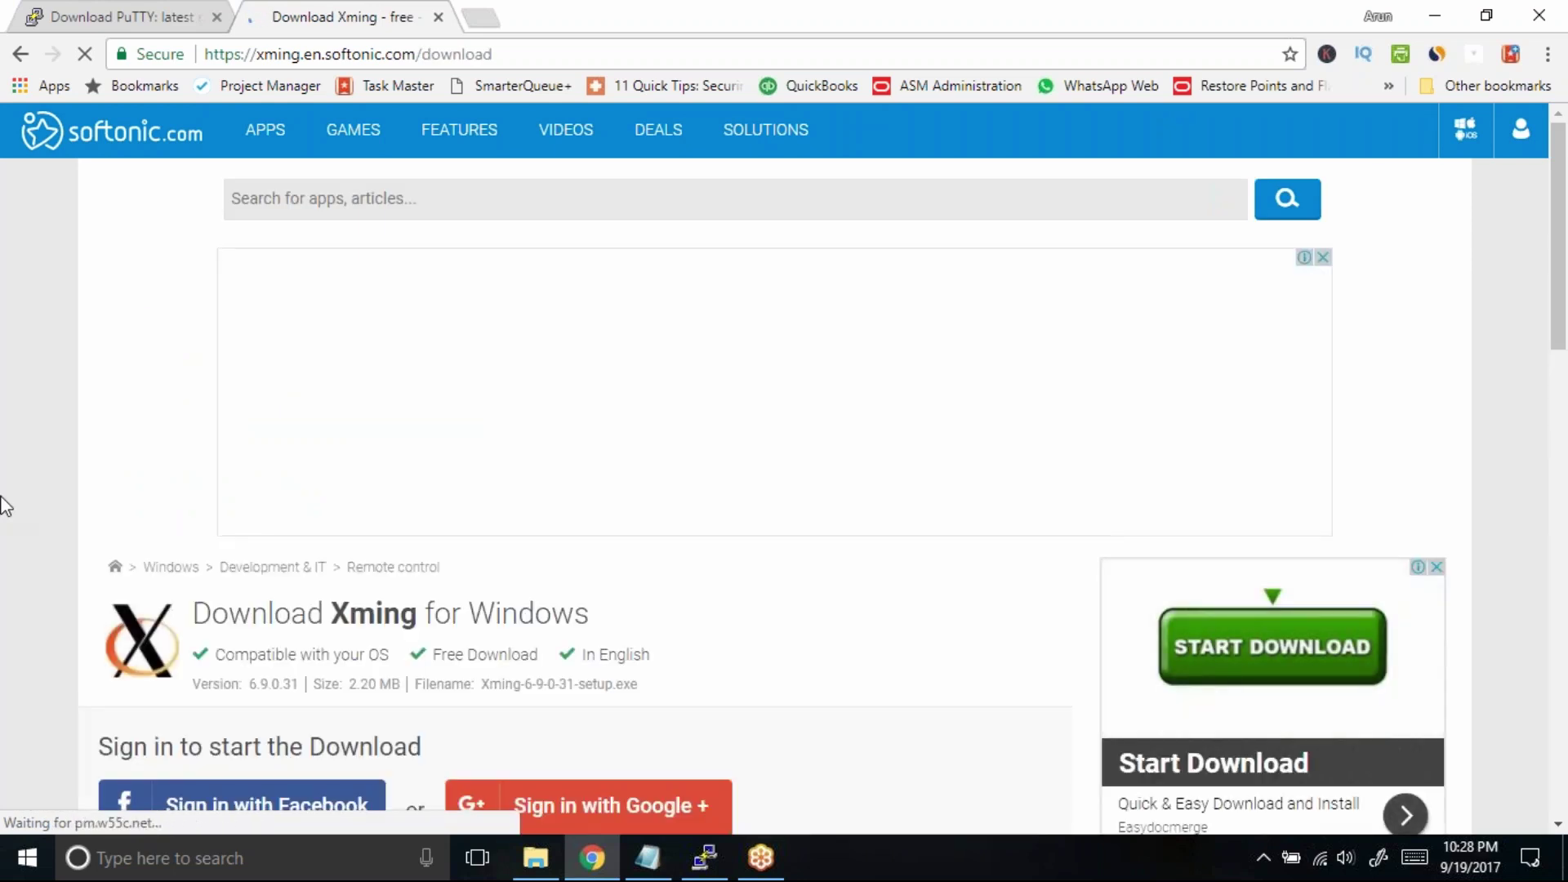
scroll(4, 506, down, 4)
scroll(4, 507, down, 3)
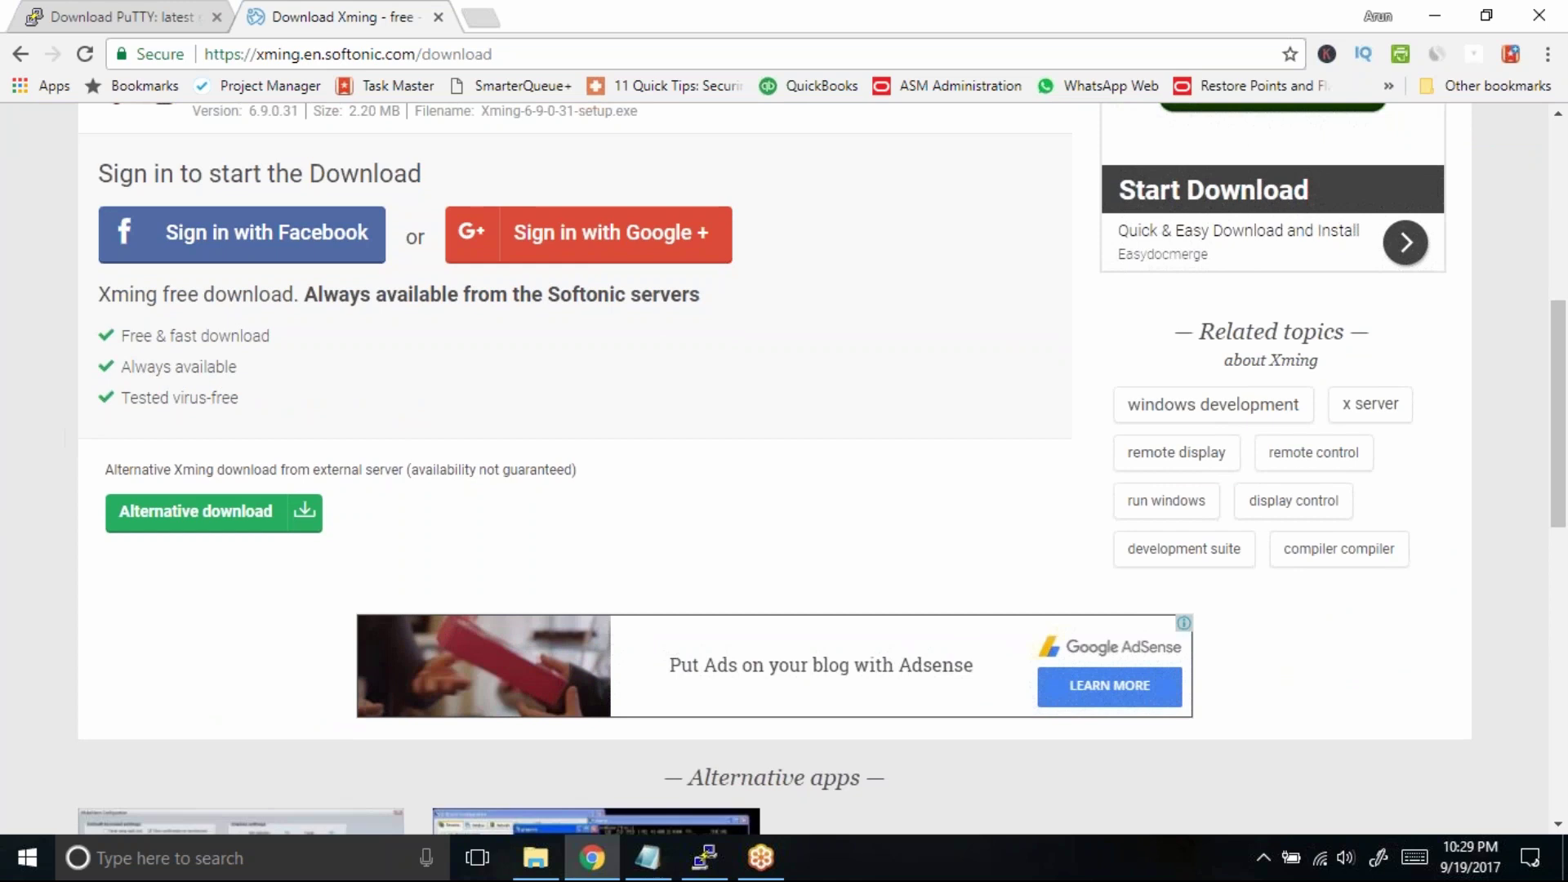
click(172, 521)
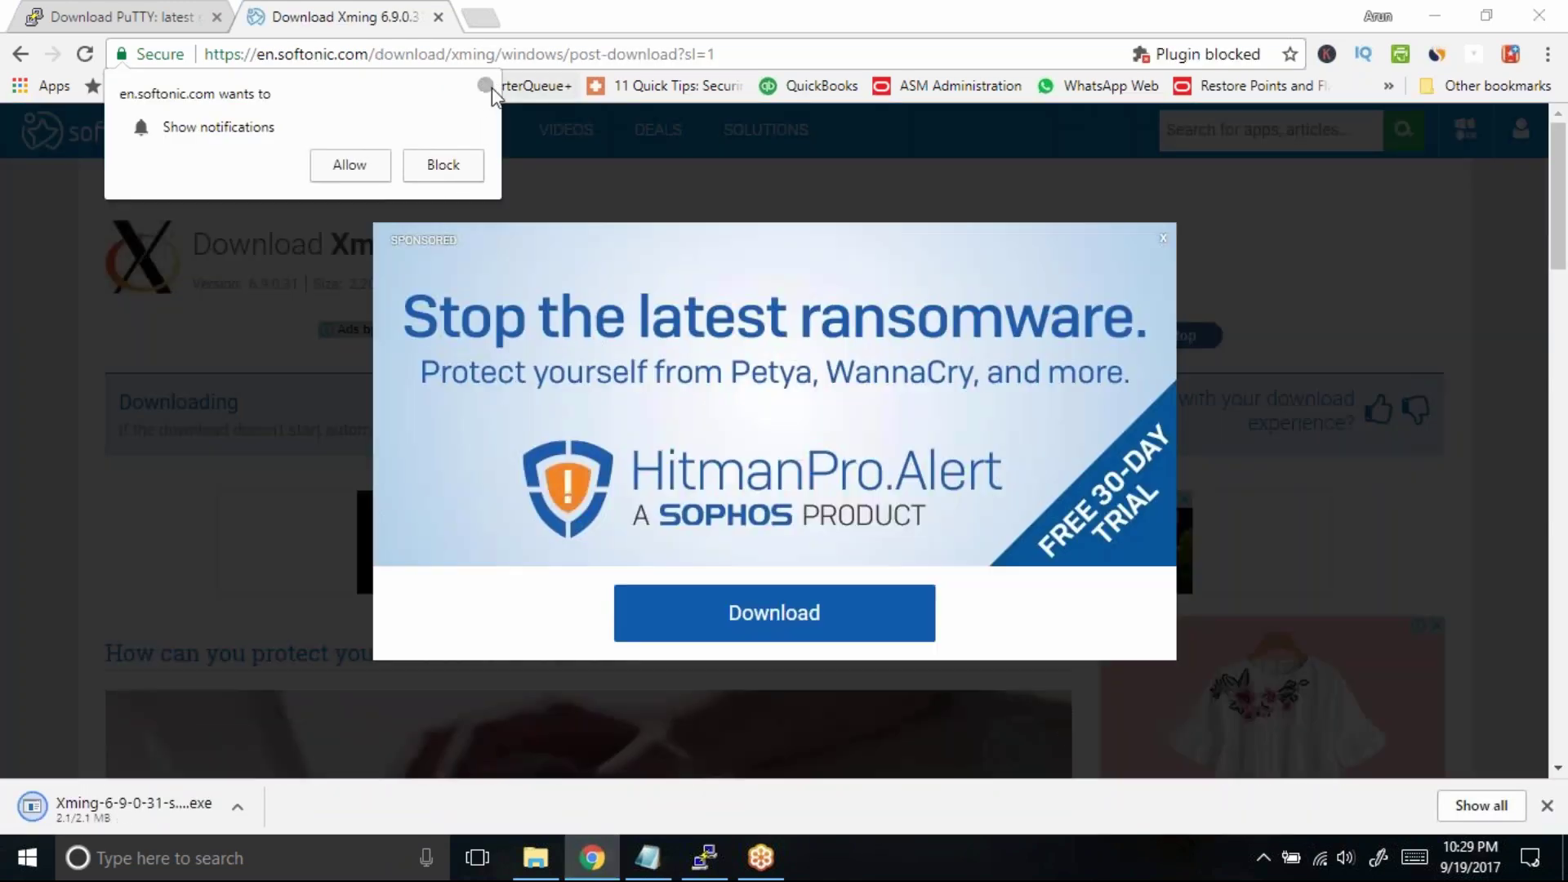
Dismiss the notification and sponsored ad pop-ups, then launch the downloaded Xming installer.
click(485, 85)
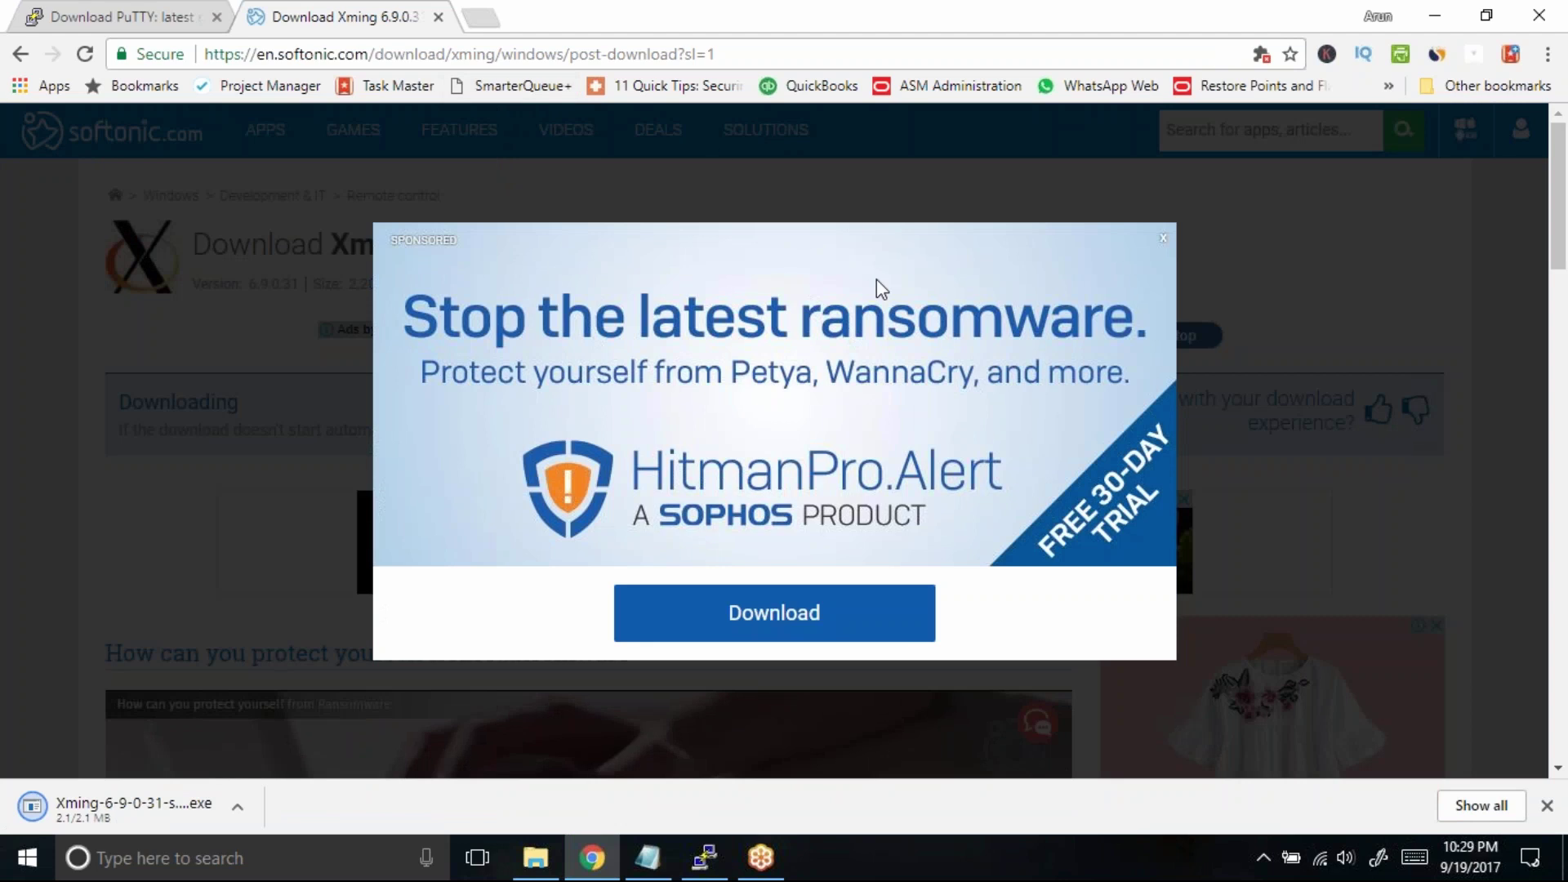
click(1163, 239)
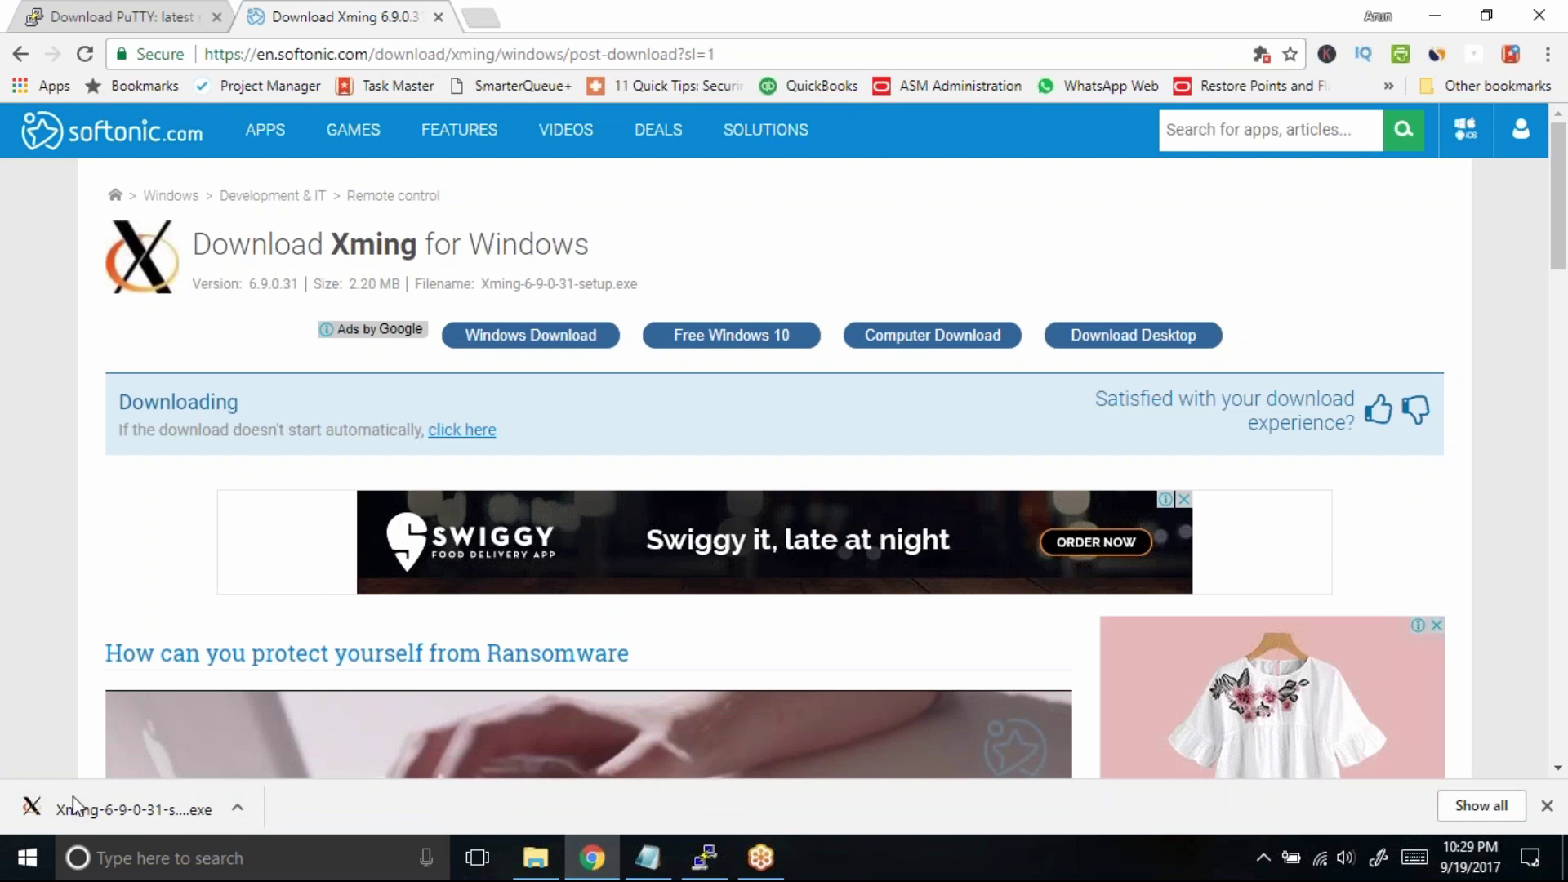
click(104, 821)
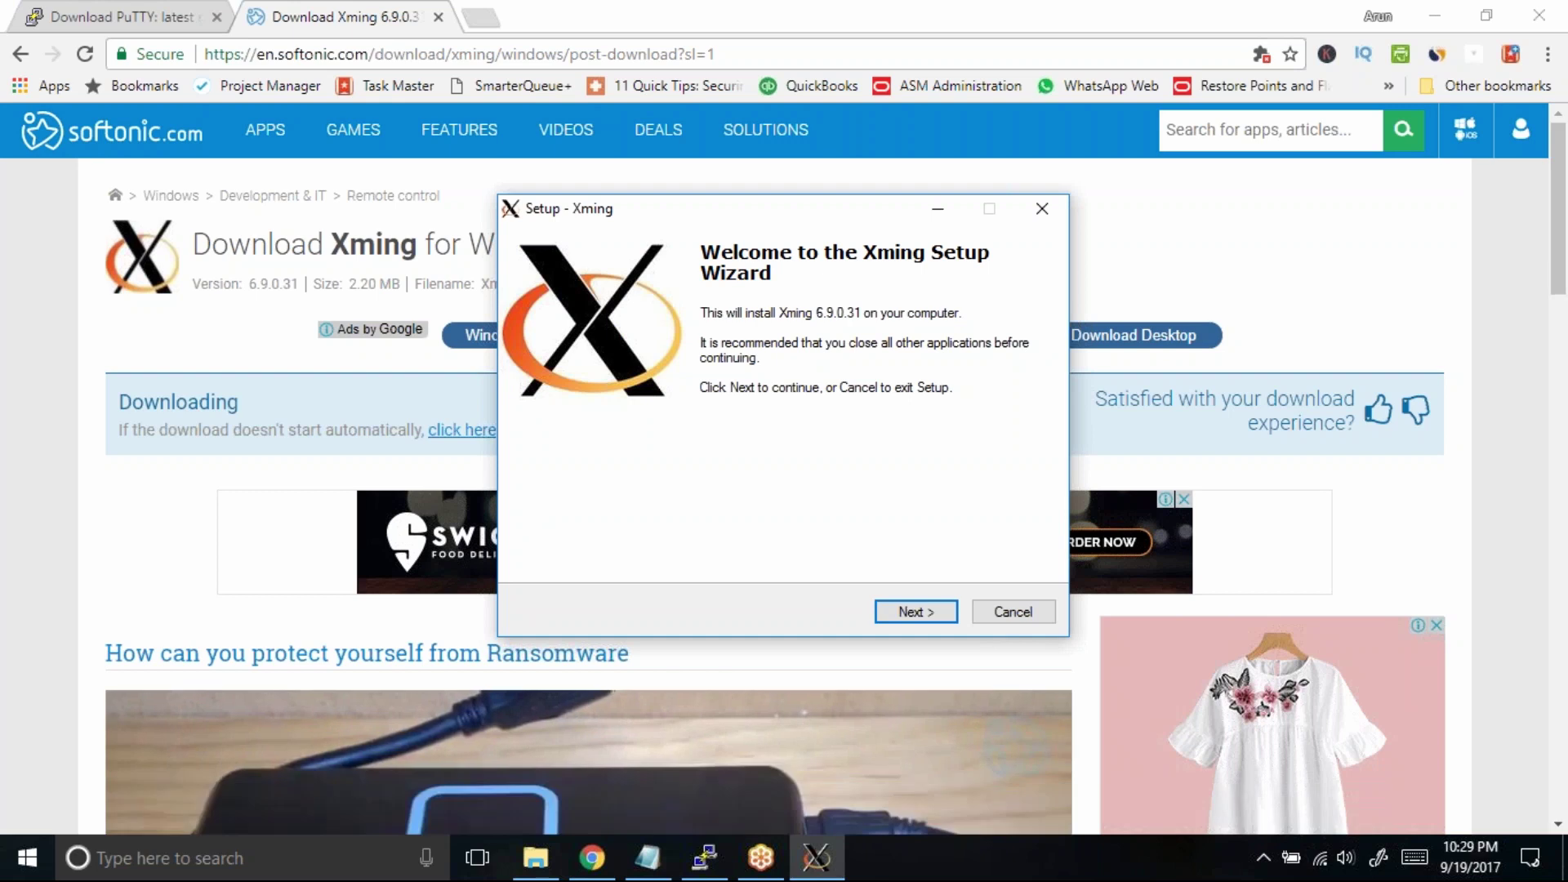
Proceed through setup with the existing Xming folder, full components and default shortcuts folder.
click(1427, 16)
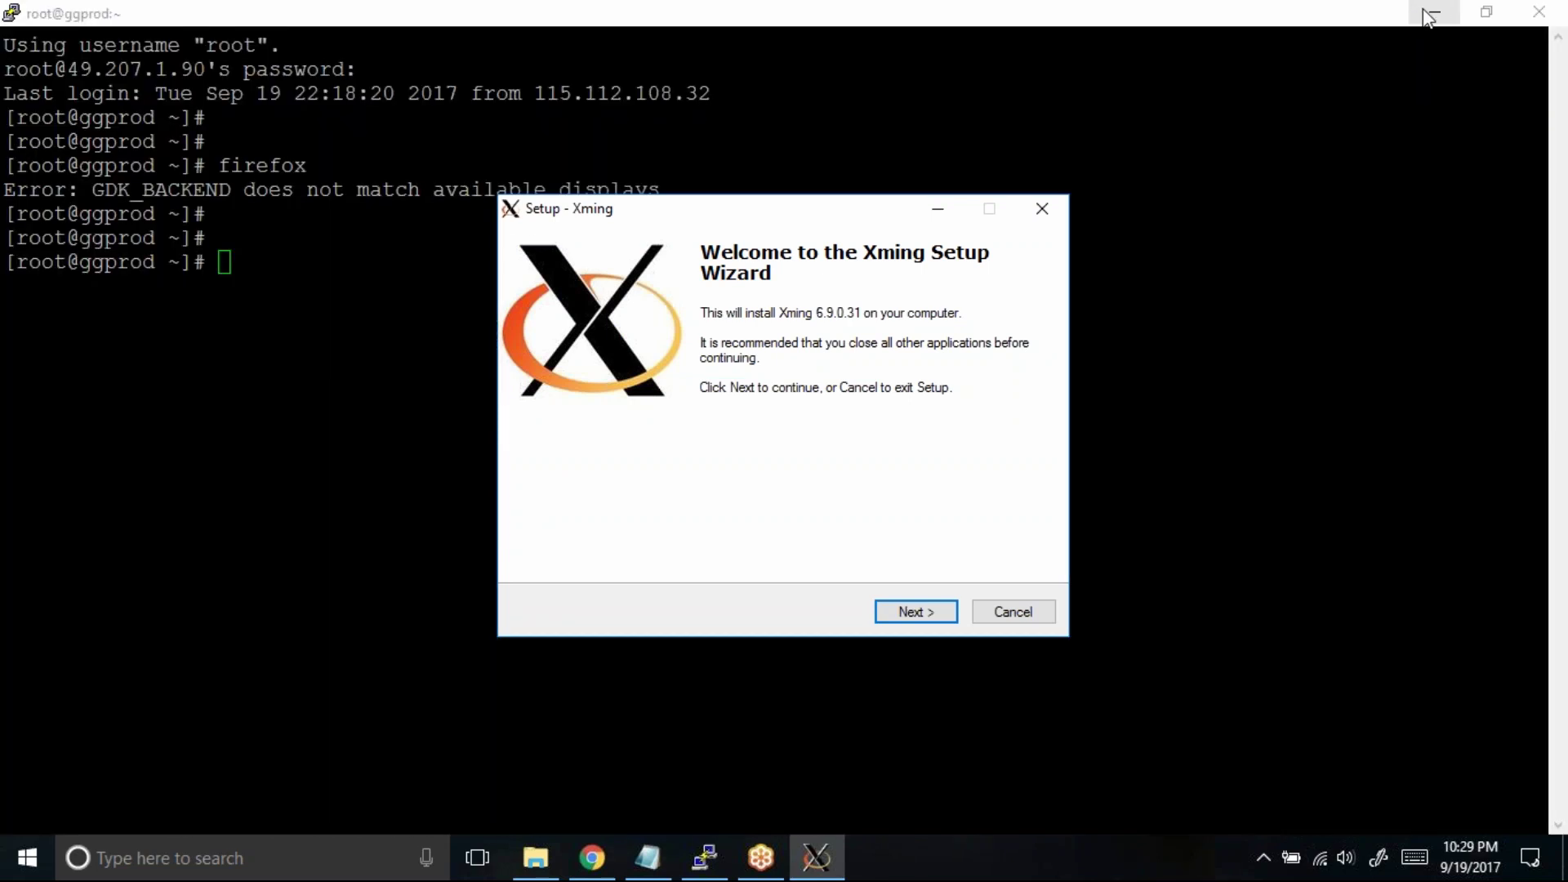
click(922, 611)
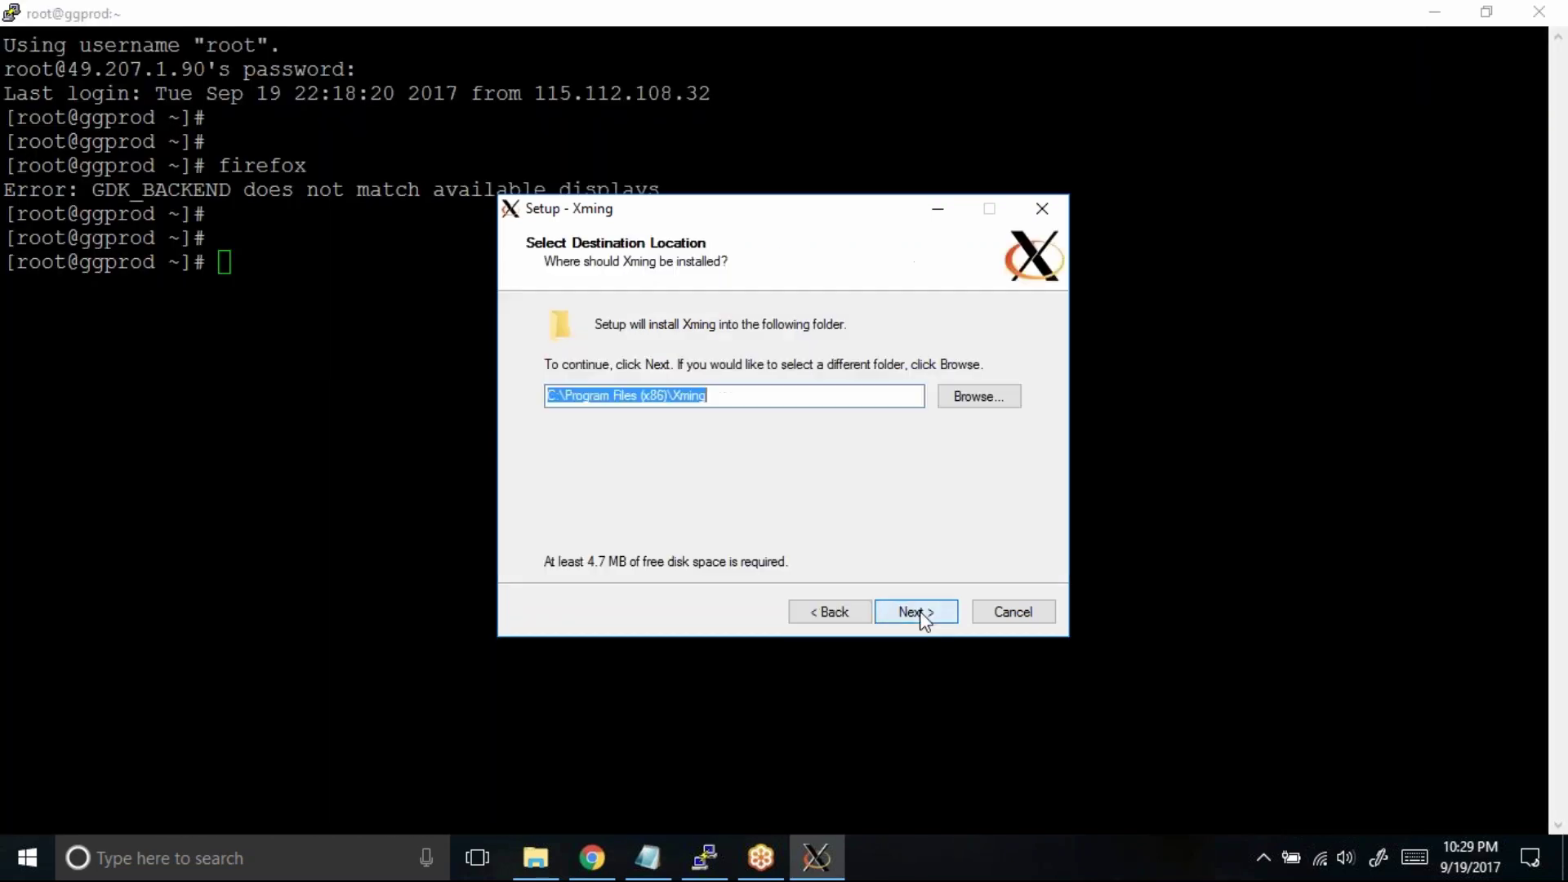
click(922, 613)
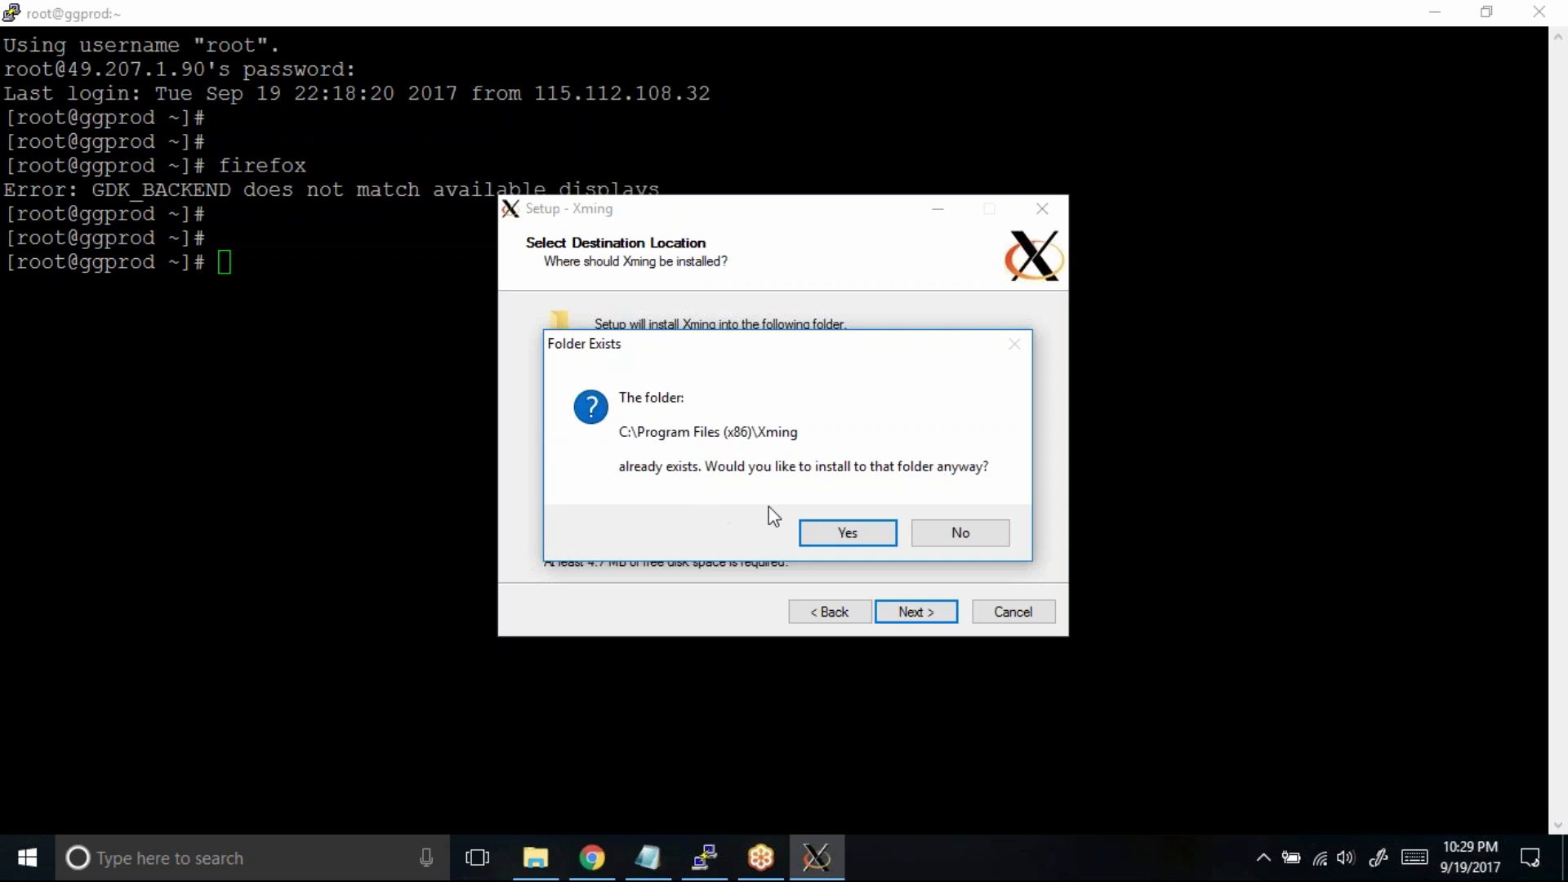
click(839, 533)
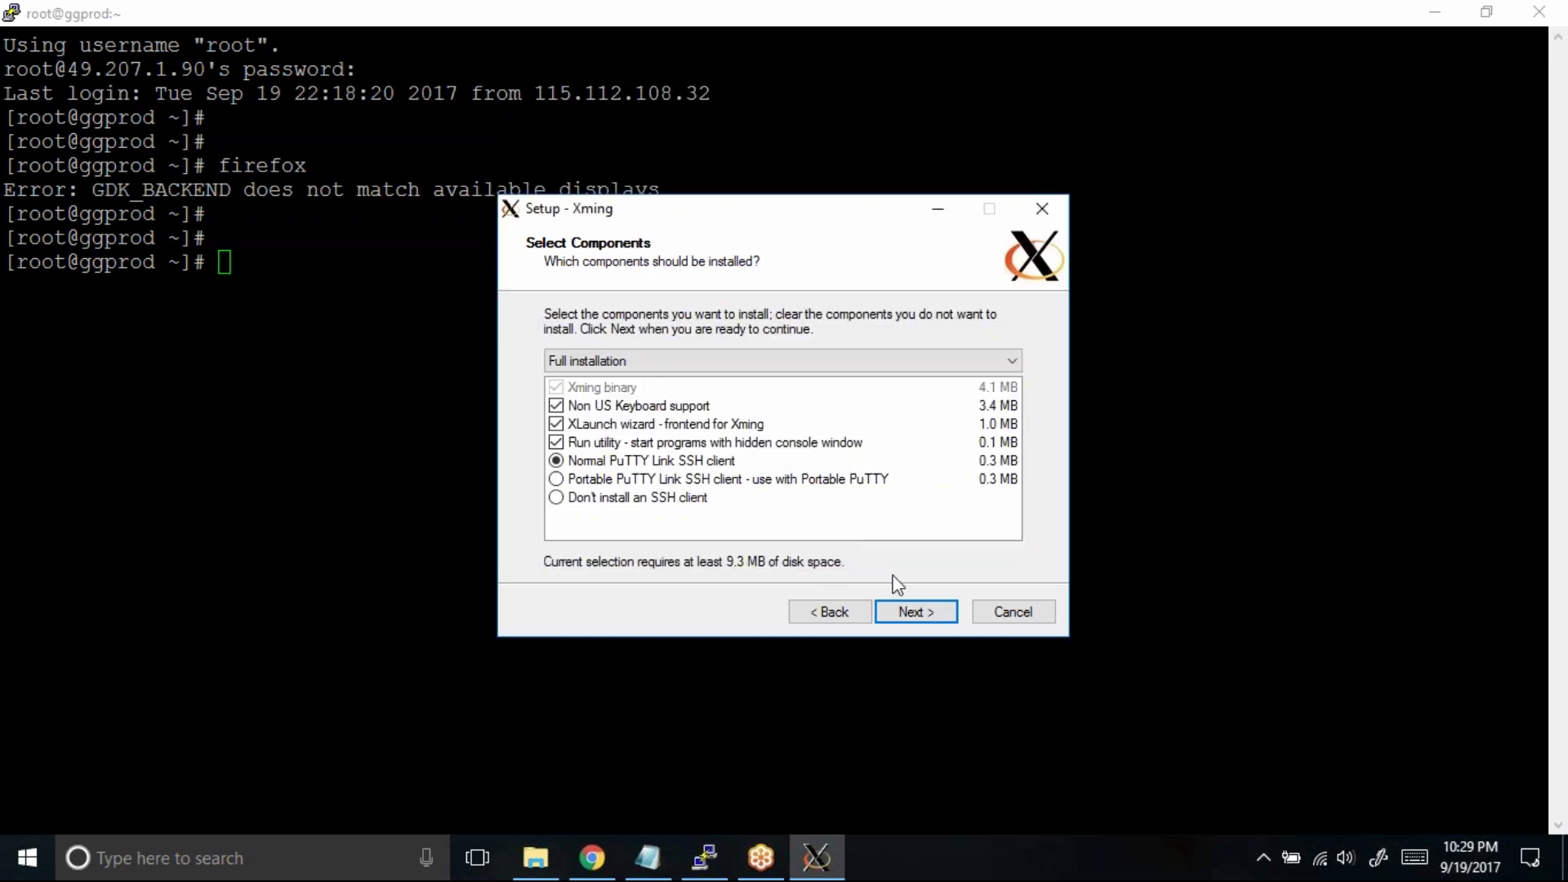
click(924, 617)
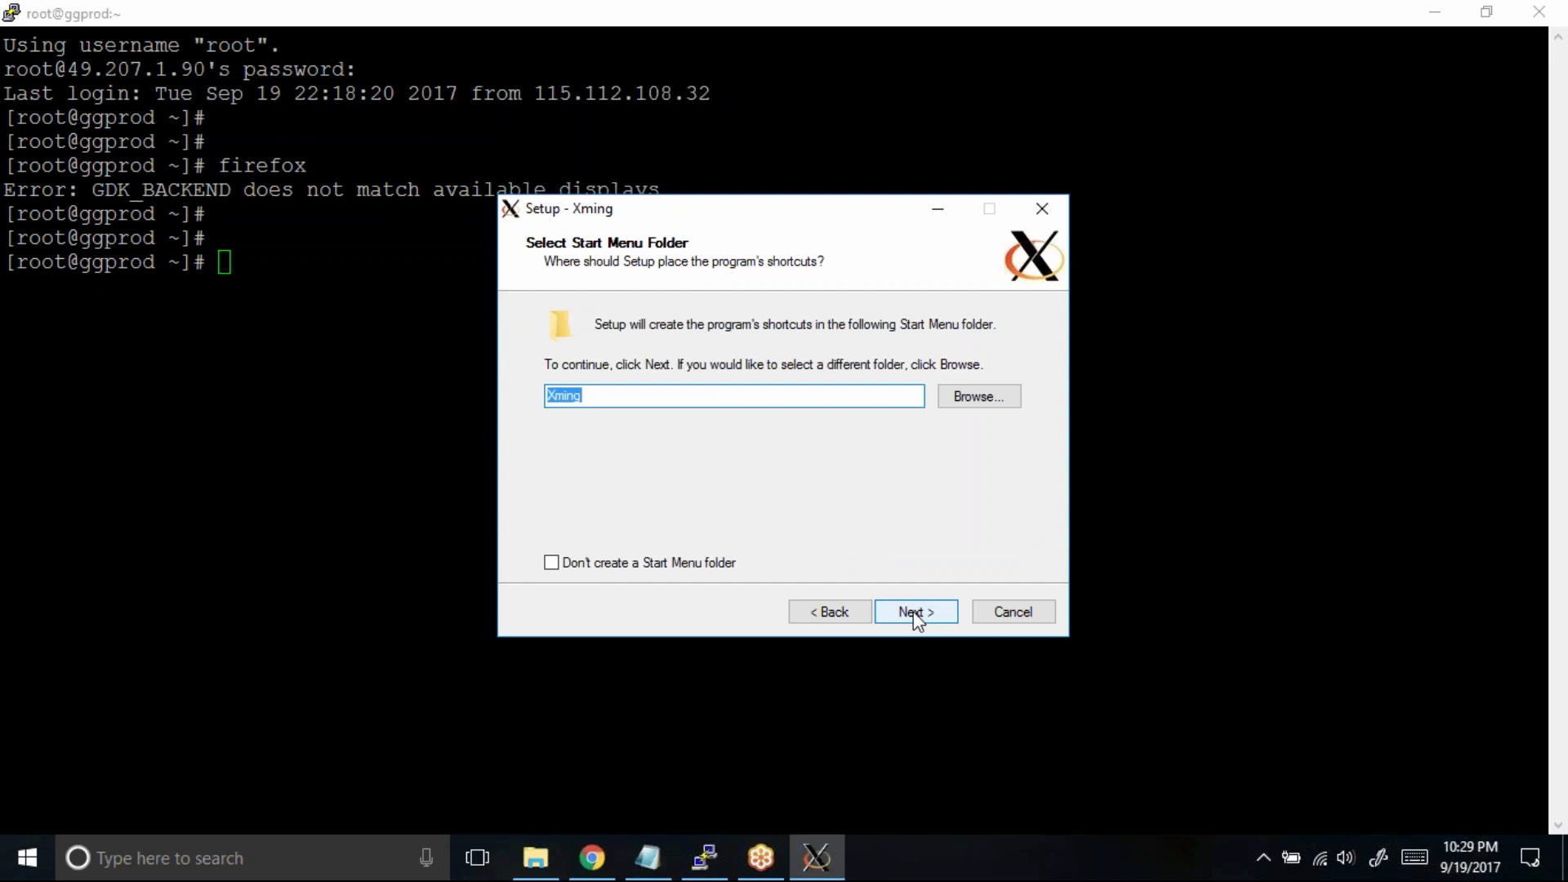
click(914, 615)
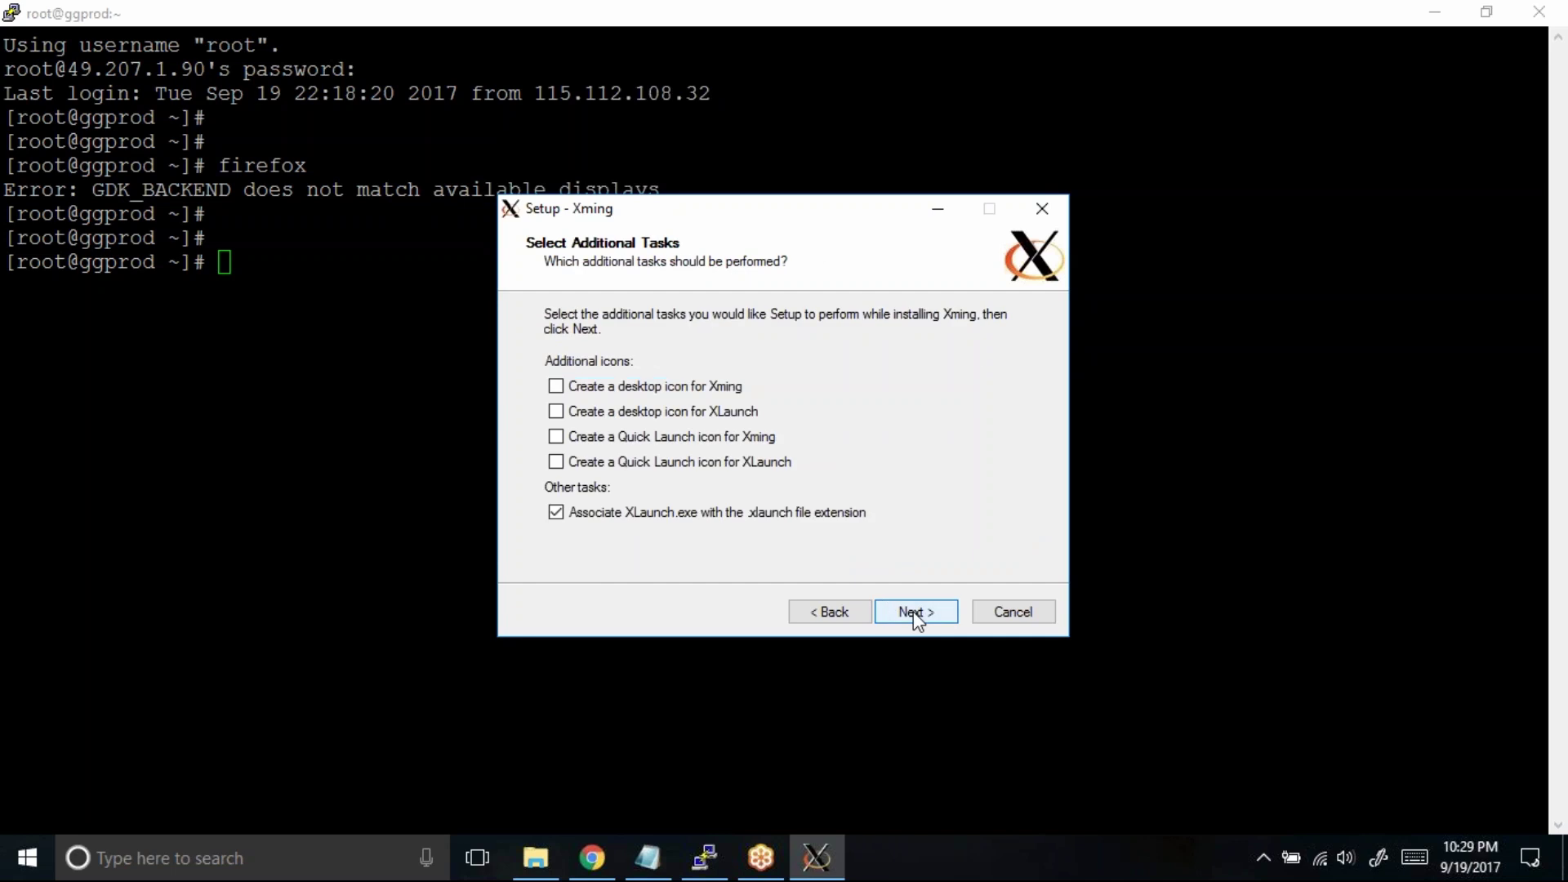
Add Xming and XLaunch desktop icons, install, and finish without launching Xming.
click(555, 387)
click(557, 413)
click(928, 615)
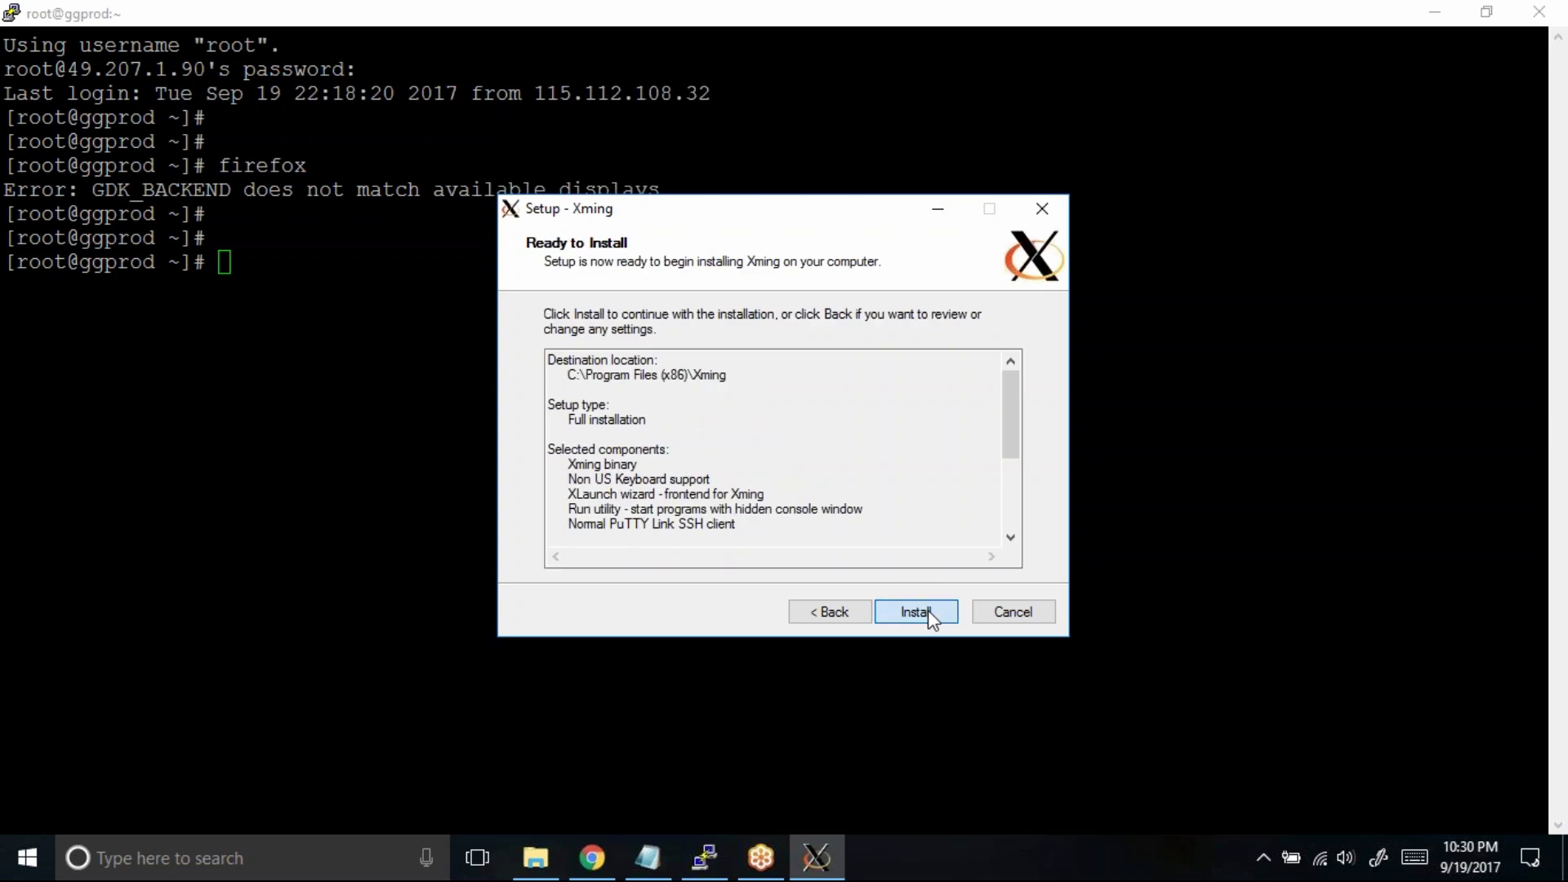
click(927, 614)
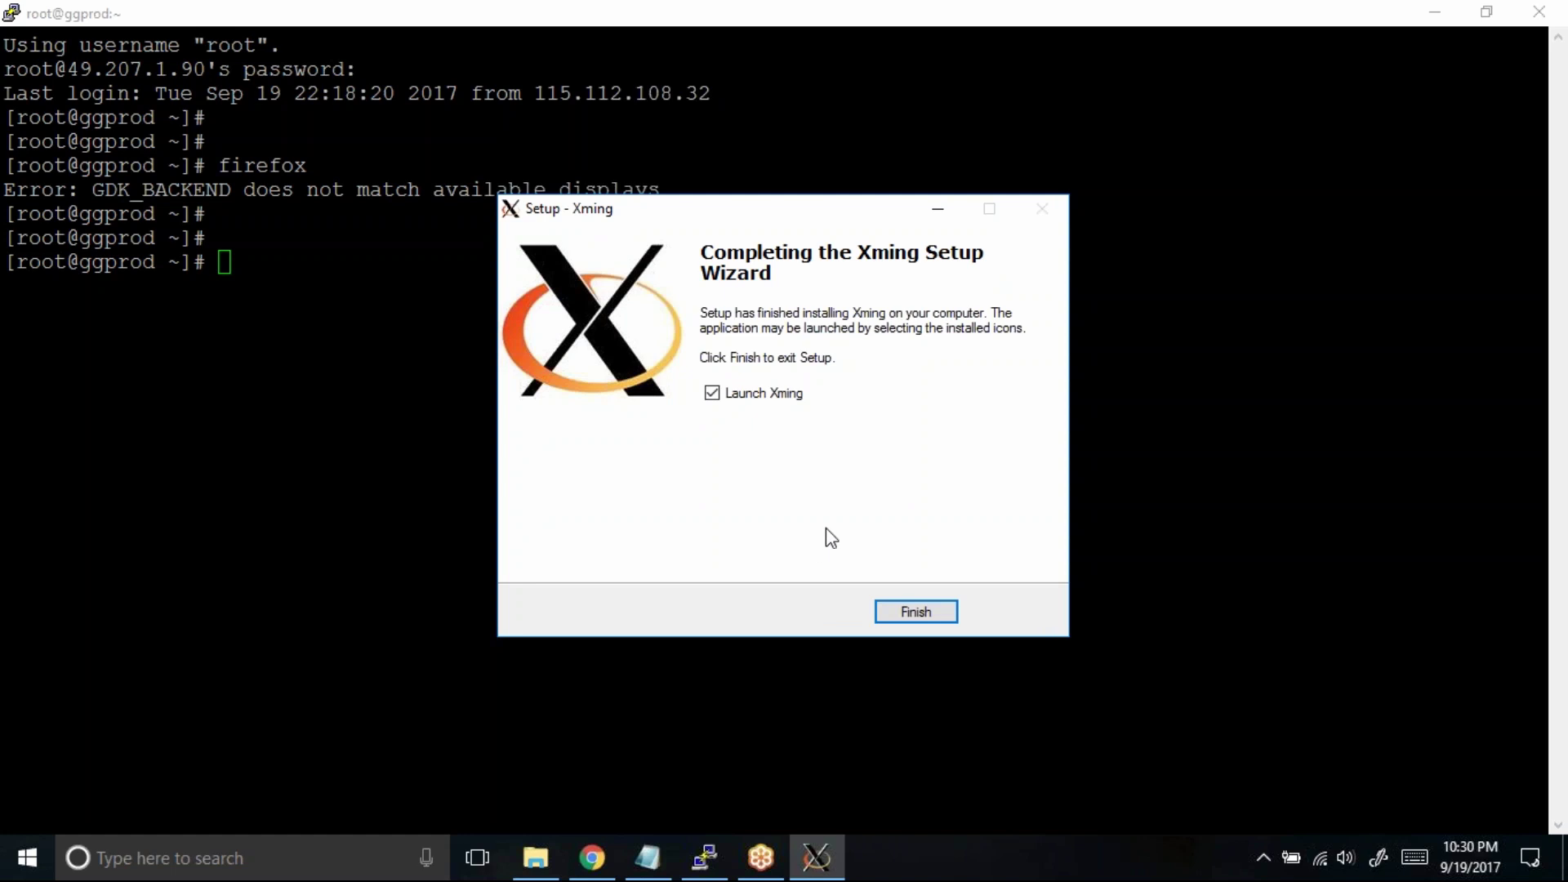
click(714, 394)
click(916, 612)
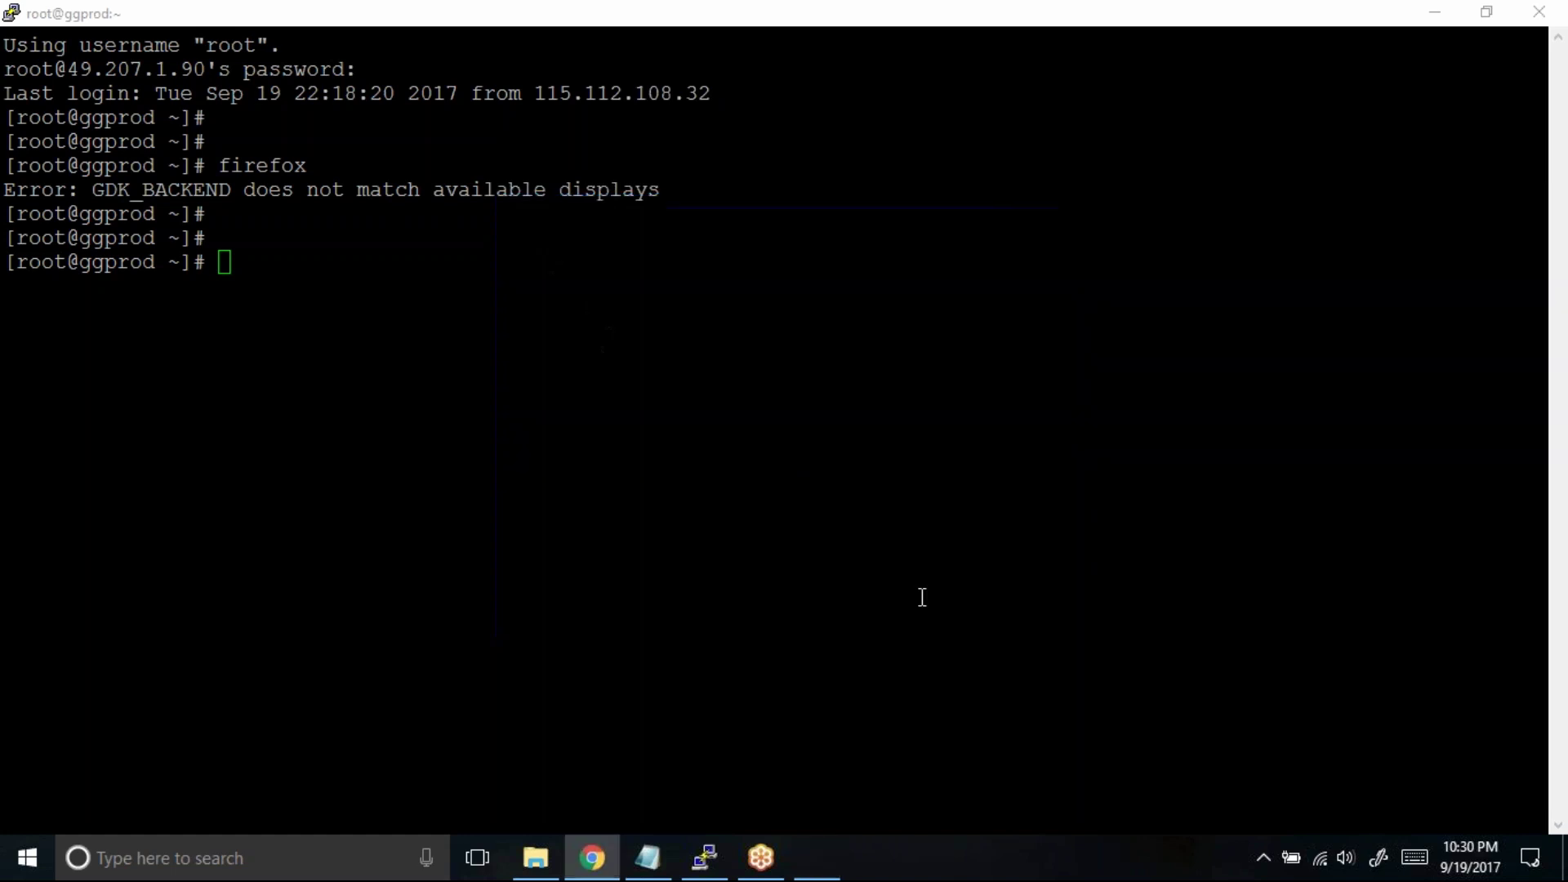
Refresh the desktop, launch Xming from its new icon, and confirm it sits in the tray.
click(1422, 10)
right_click(633, 270)
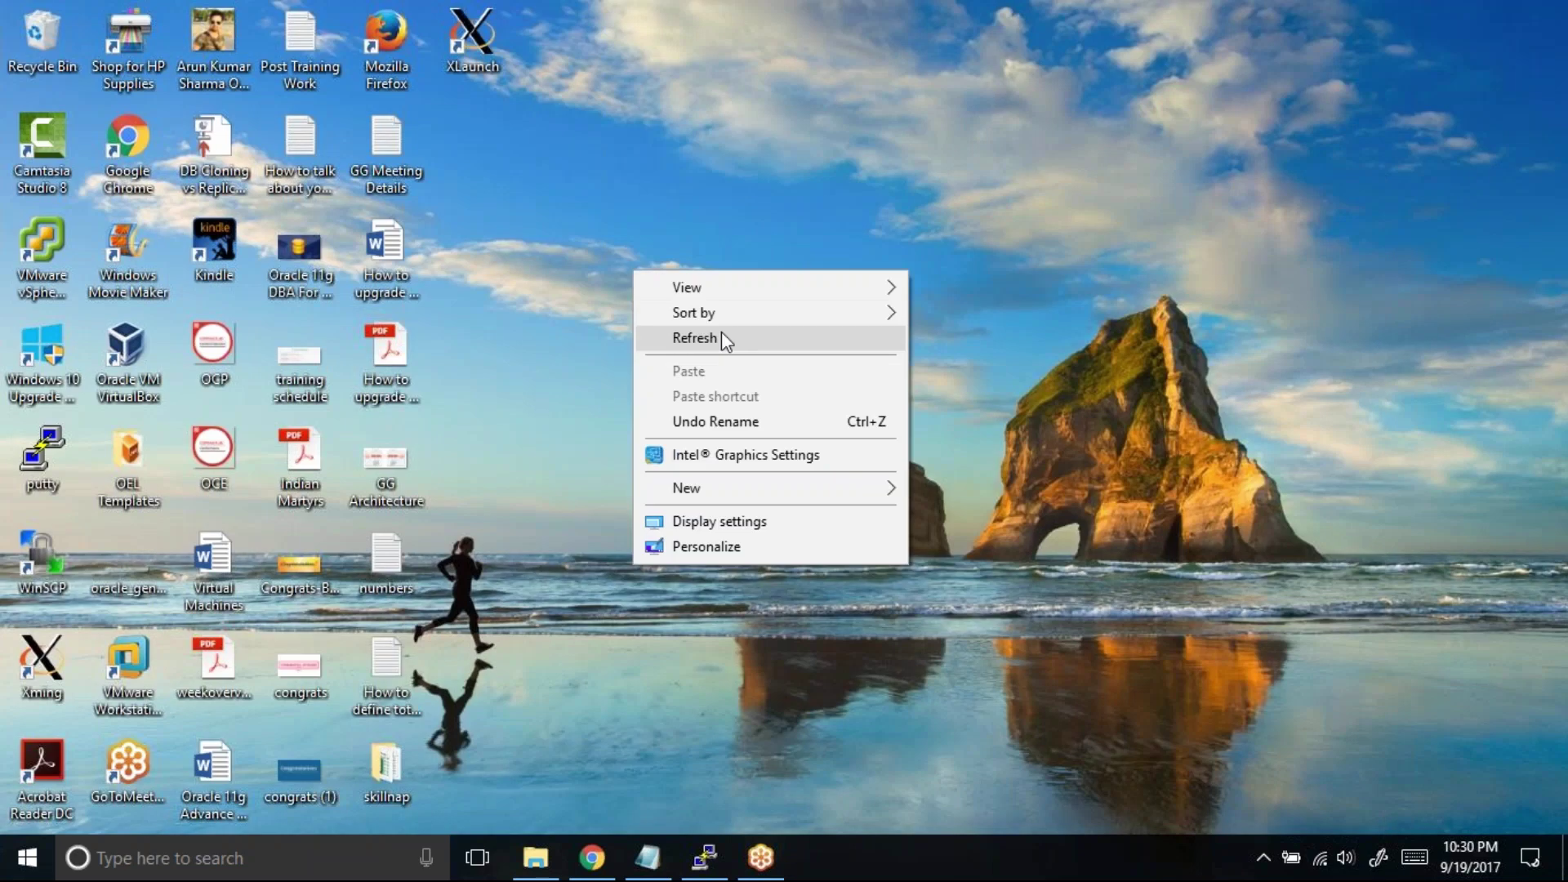
click(722, 334)
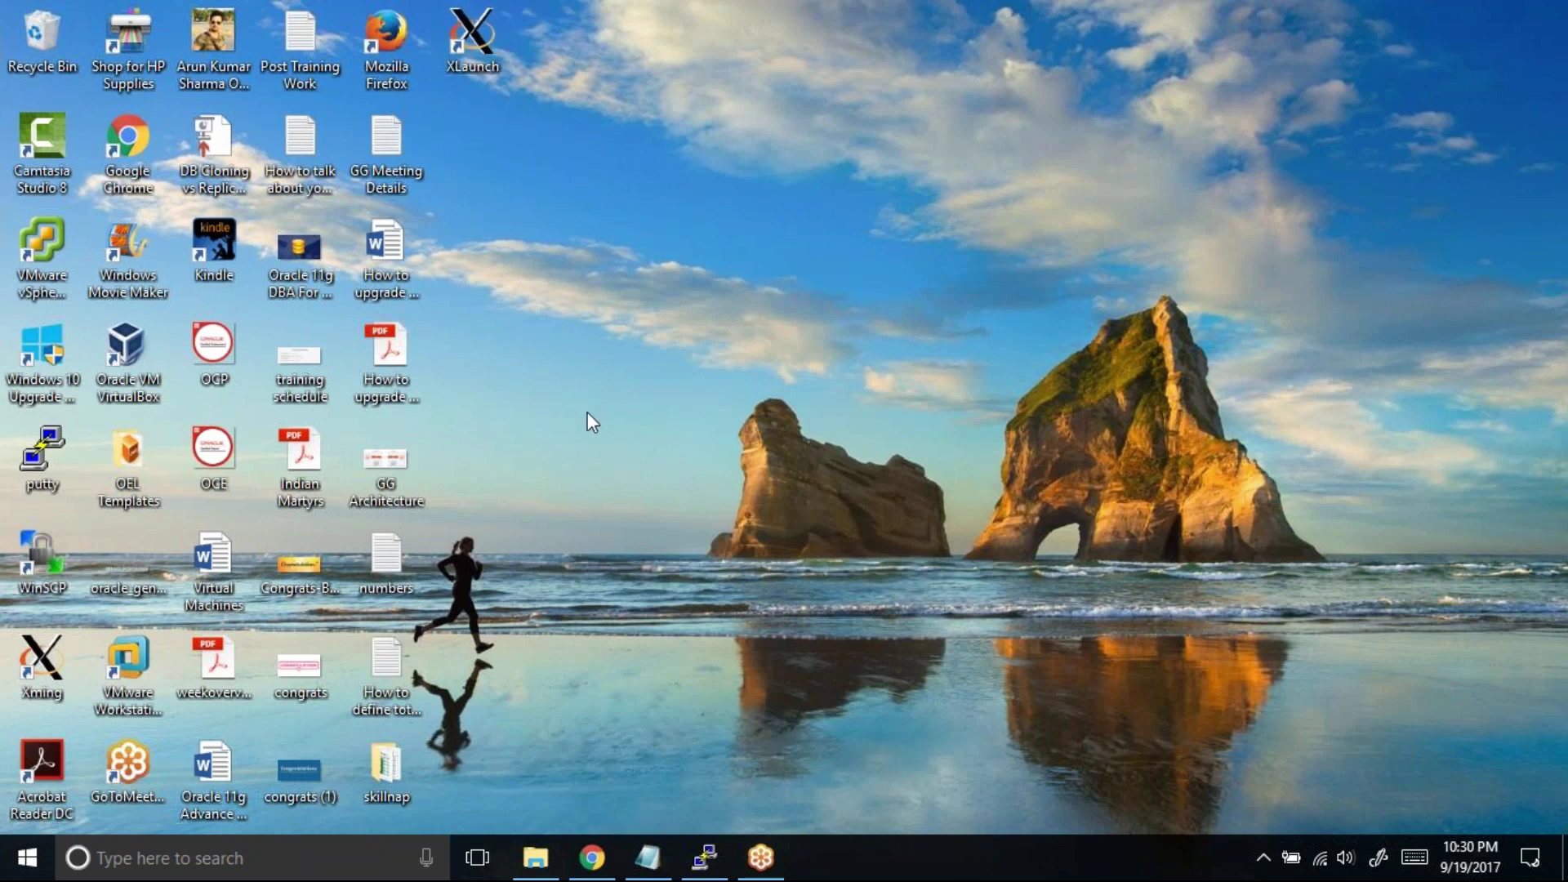
double_click(41, 663)
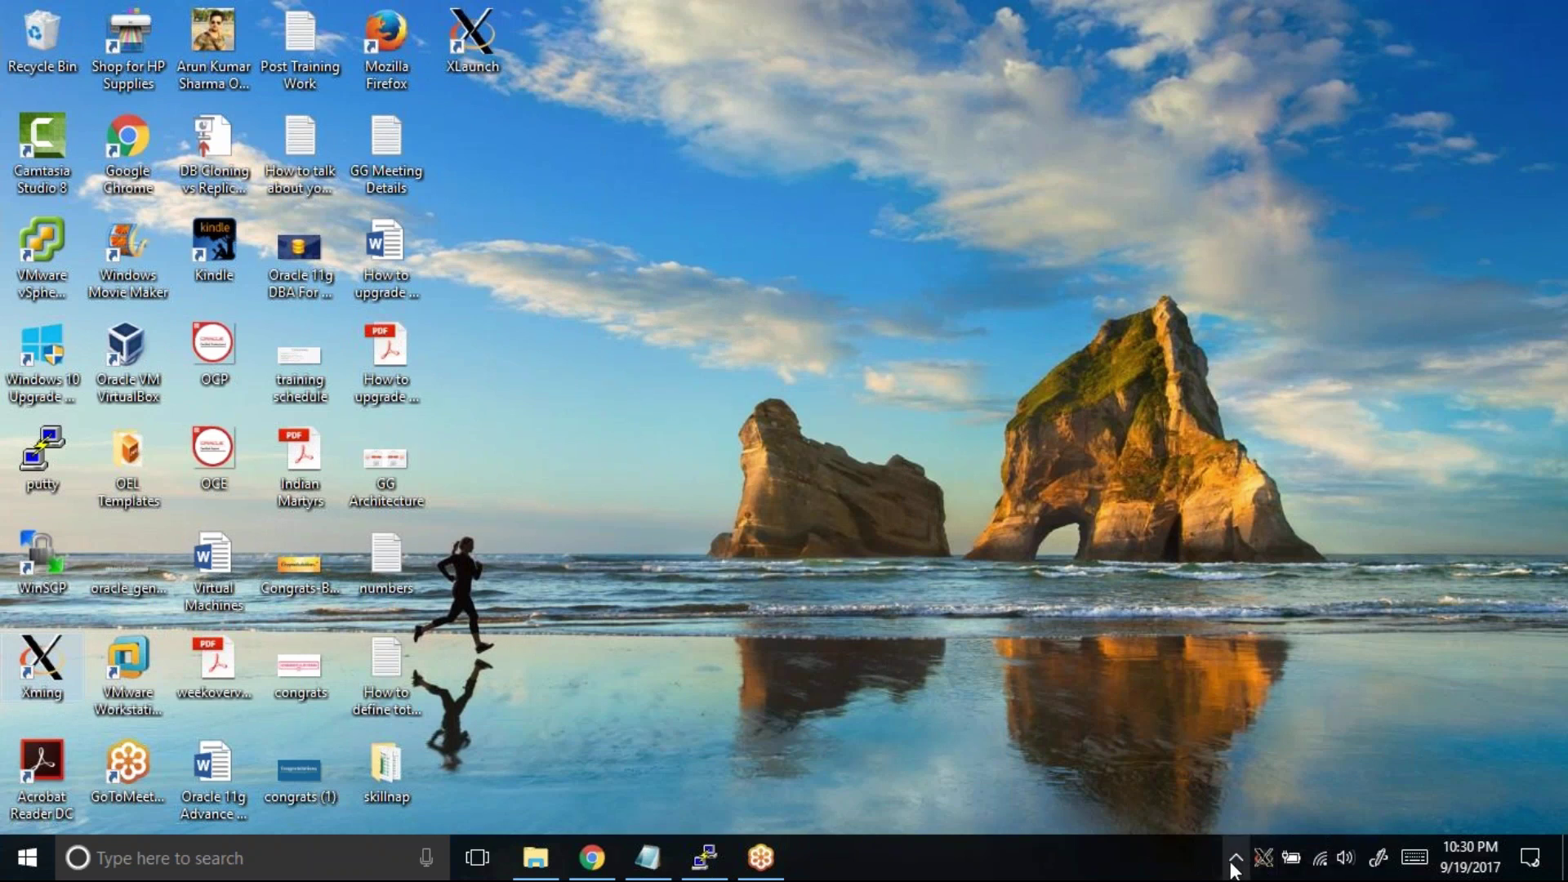
click(1263, 867)
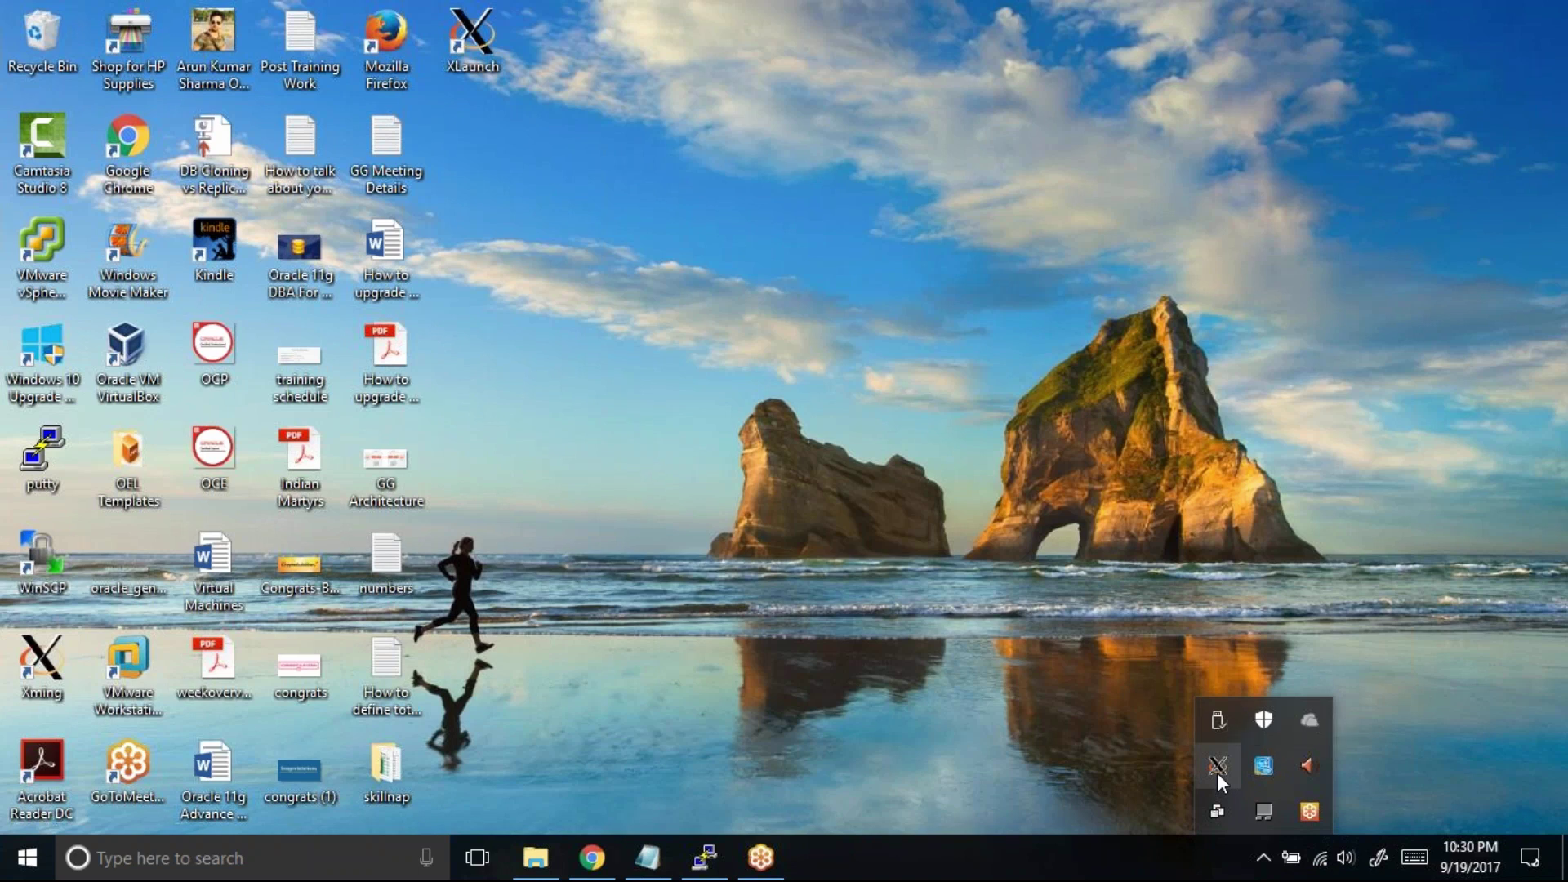
click(864, 635)
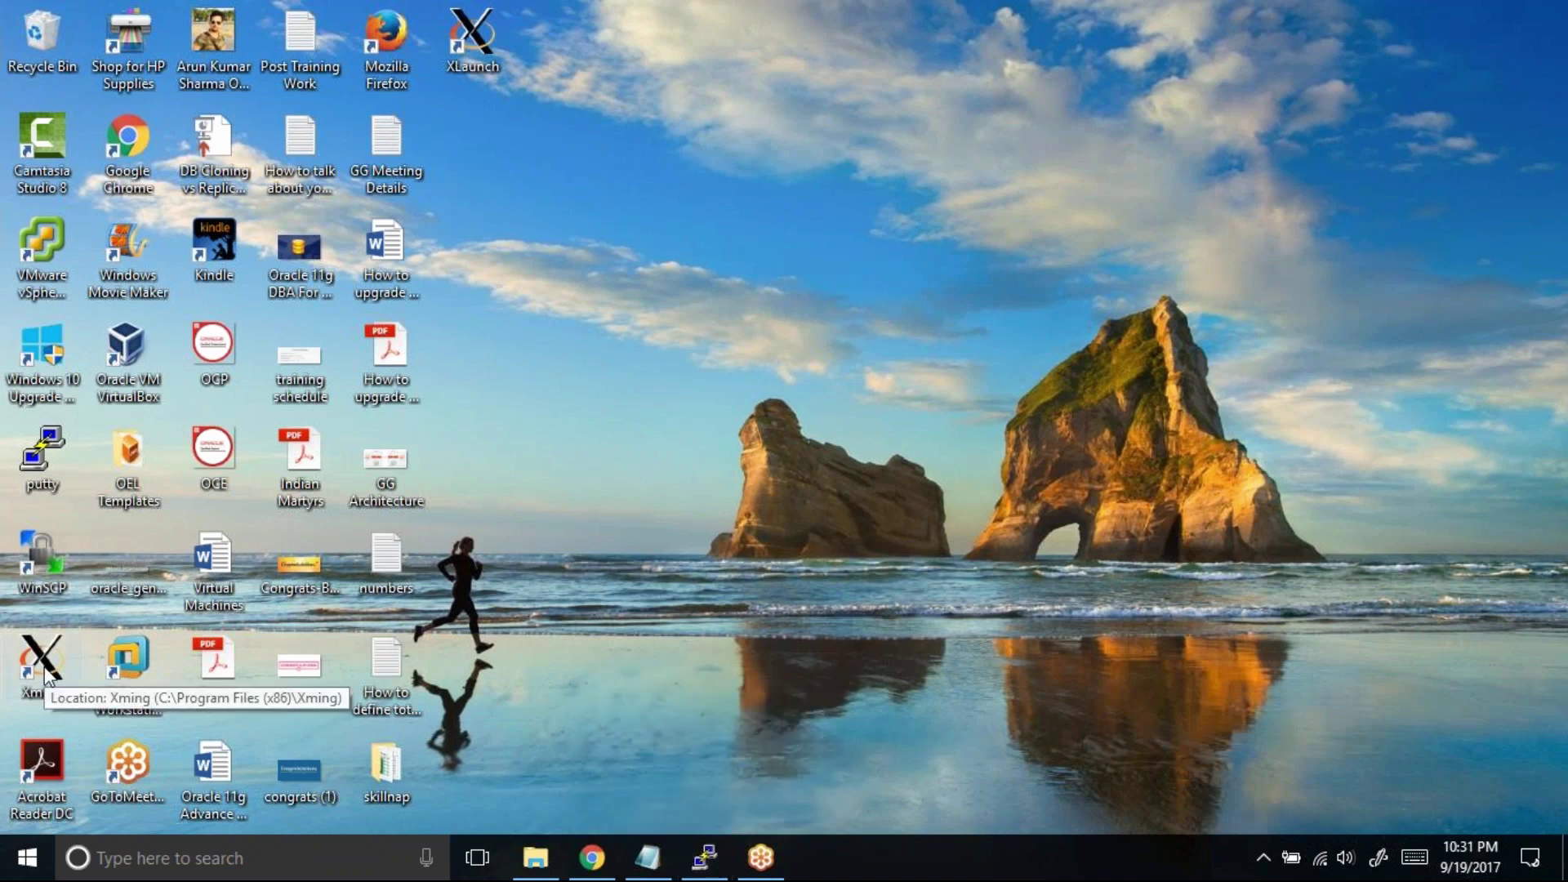
click(704, 857)
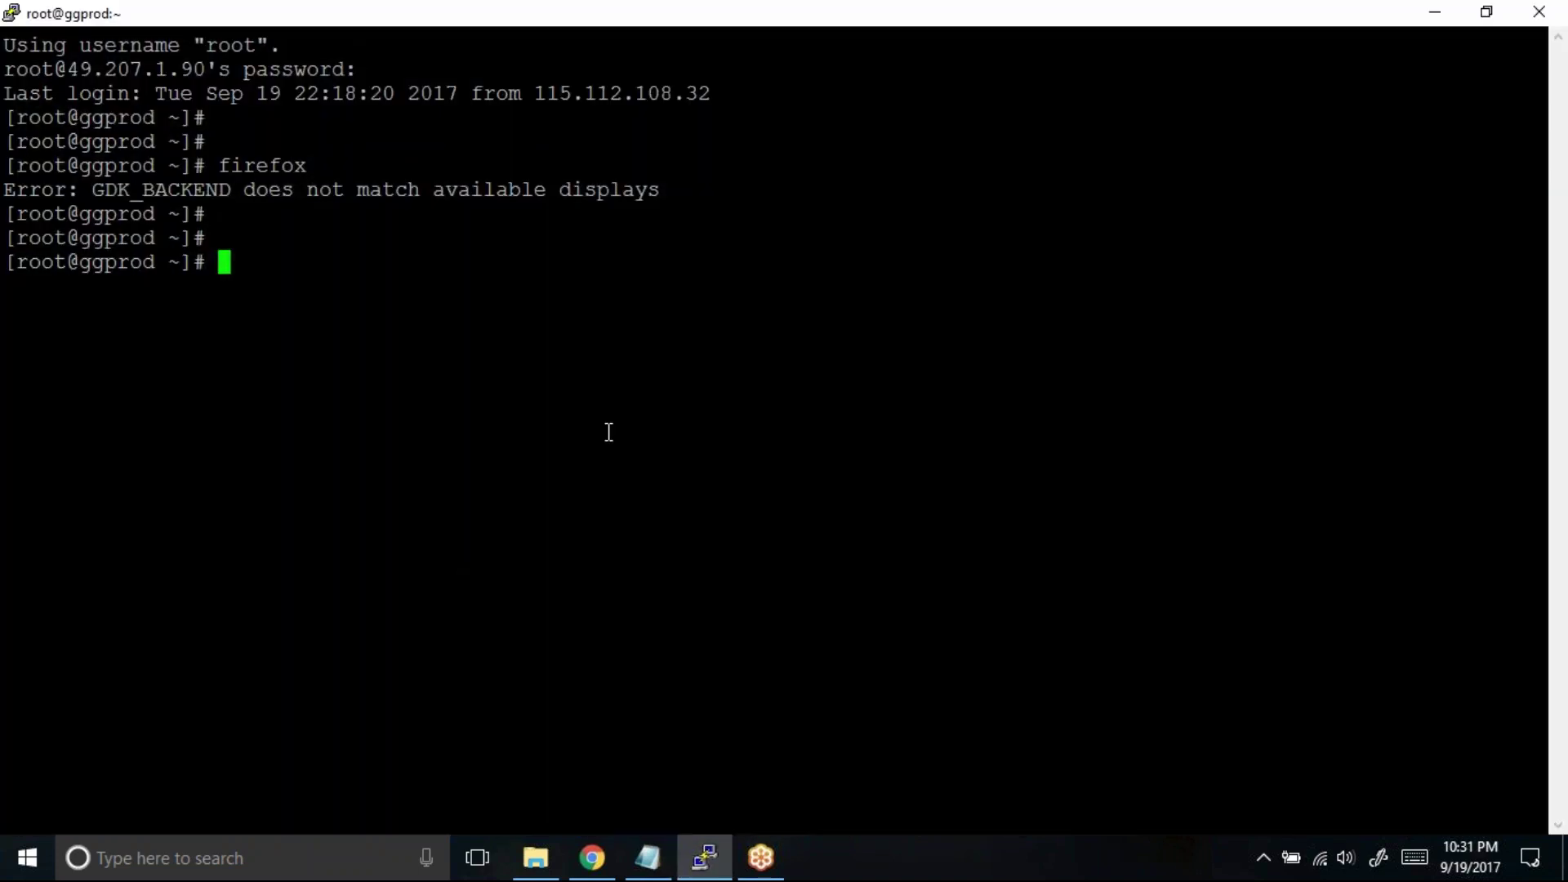